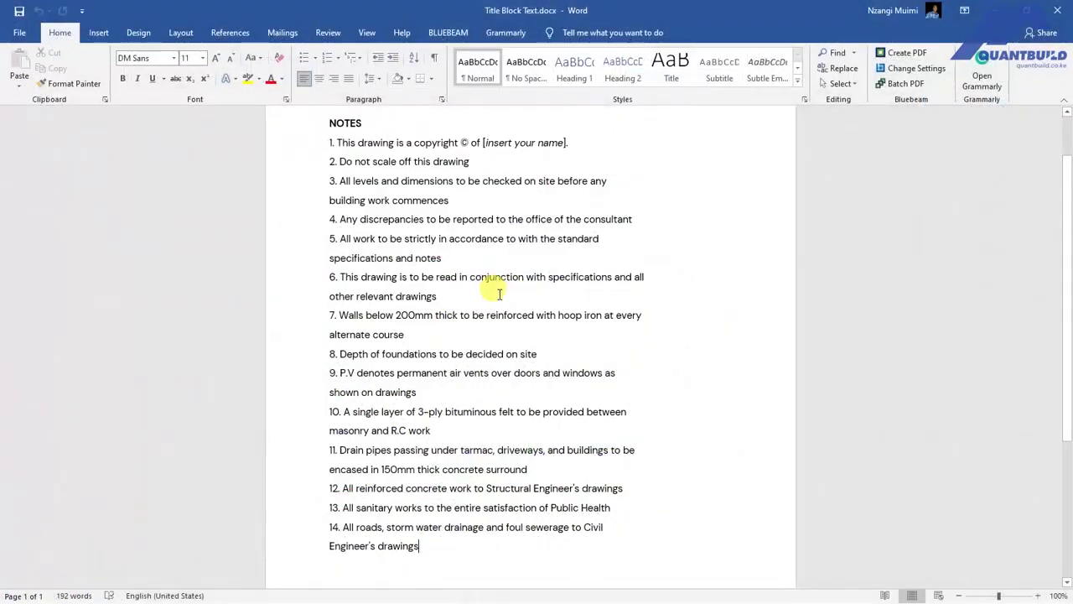
Show the Layout Book in the Navigator, listing the A4 Portrait, A3, A2 and A1 Landscape masters.
{"action": "scroll", "coordinate": [499, 293], "scroll_direction": "down", "scroll_amount": 1}
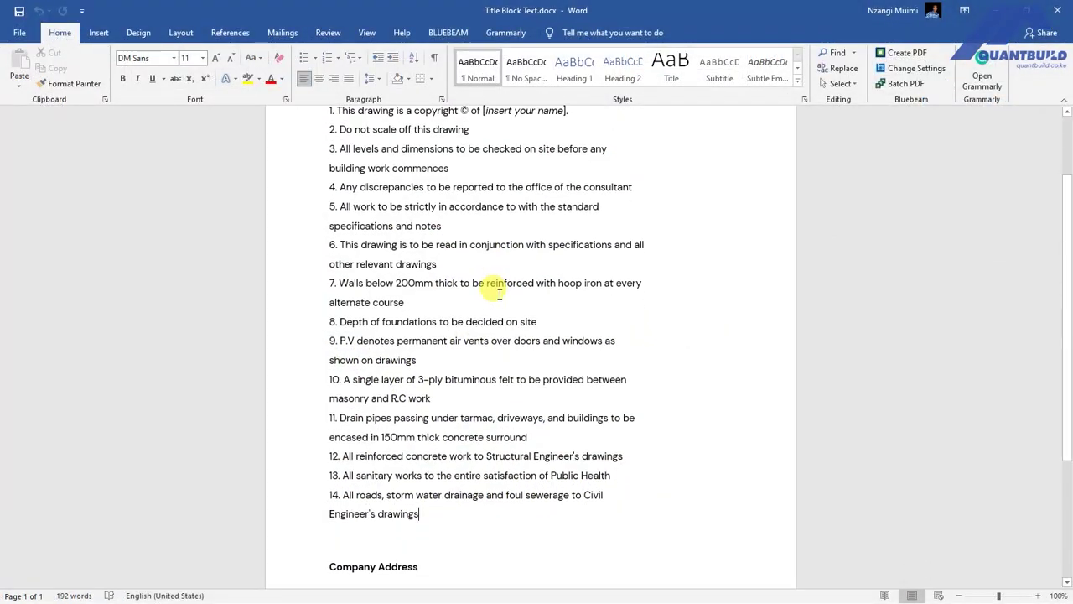
{"action": "scroll", "coordinate": [499, 293], "scroll_direction": "down", "scroll_amount": 1}
{"action": "scroll", "coordinate": [498, 293], "scroll_direction": "down", "scroll_amount": 1}
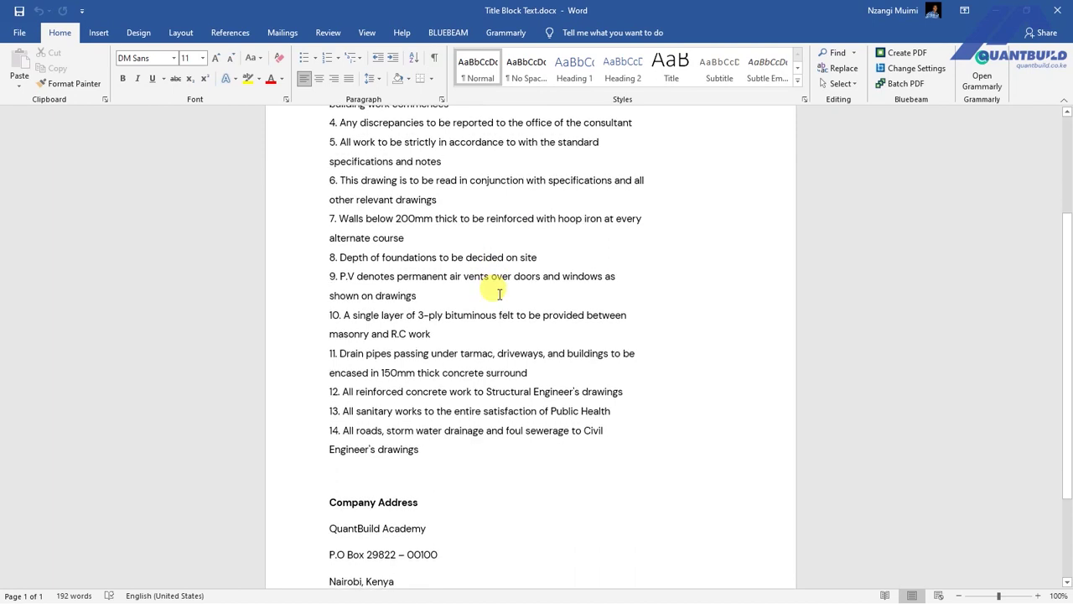
{"action": "scroll", "coordinate": [499, 293], "scroll_direction": "down", "scroll_amount": 1}
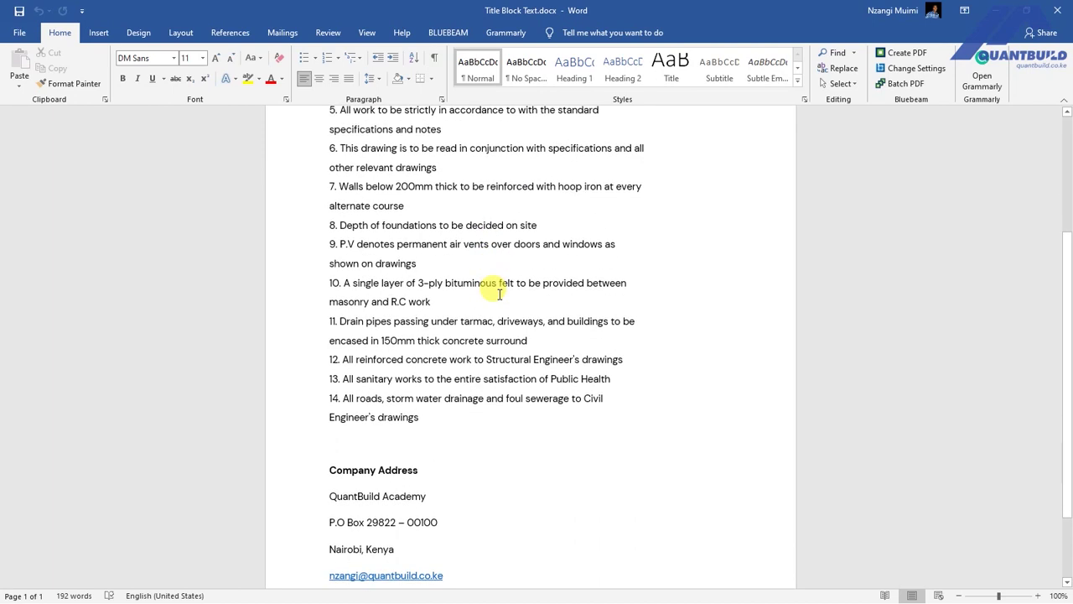
{"action": "scroll", "coordinate": [499, 293], "scroll_direction": "down", "scroll_amount": 1}
{"action": "scroll", "coordinate": [498, 293], "scroll_direction": "down", "scroll_amount": 1}
{"action": "scroll", "coordinate": [499, 293], "scroll_direction": "down", "scroll_amount": 1}
{"action": "scroll", "coordinate": [499, 293], "scroll_direction": "up", "scroll_amount": 5}
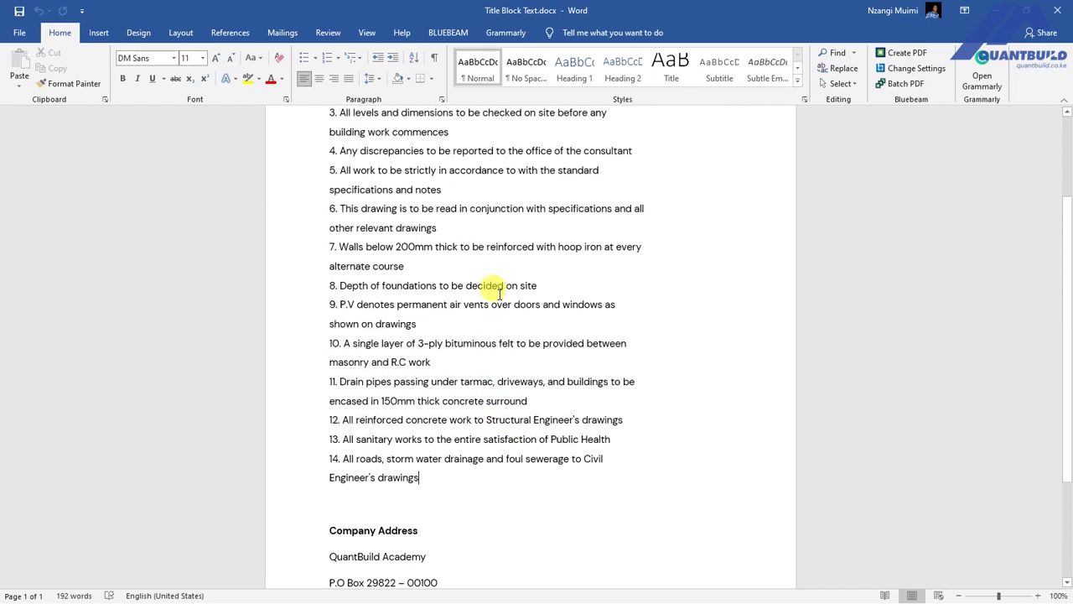
{"action": "scroll", "coordinate": [499, 294], "scroll_direction": "up", "scroll_amount": 4}
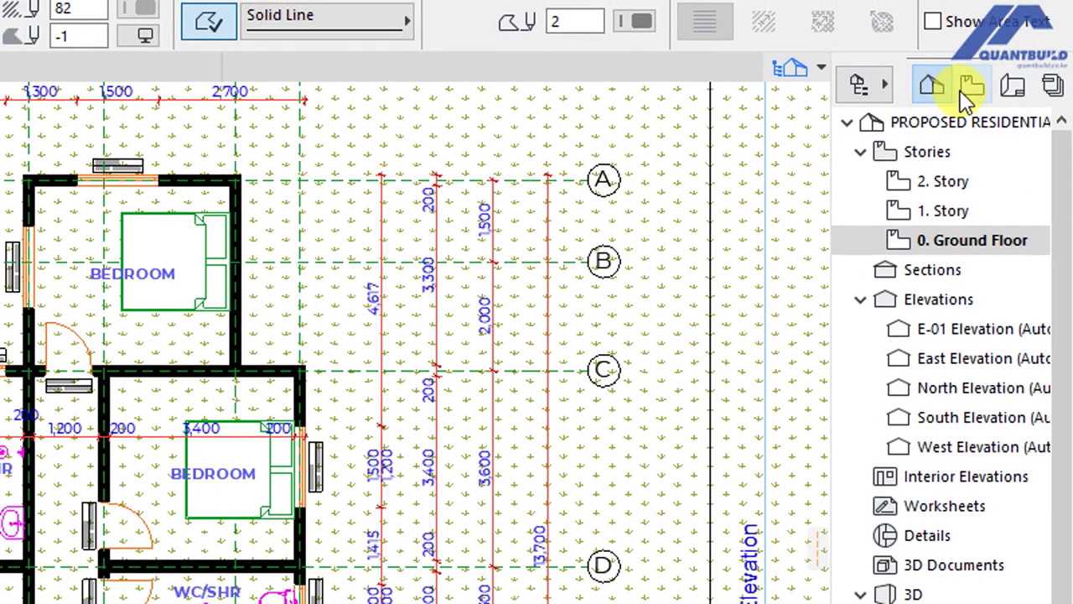
{"action": "left_click", "coordinate": [1005, 90]}
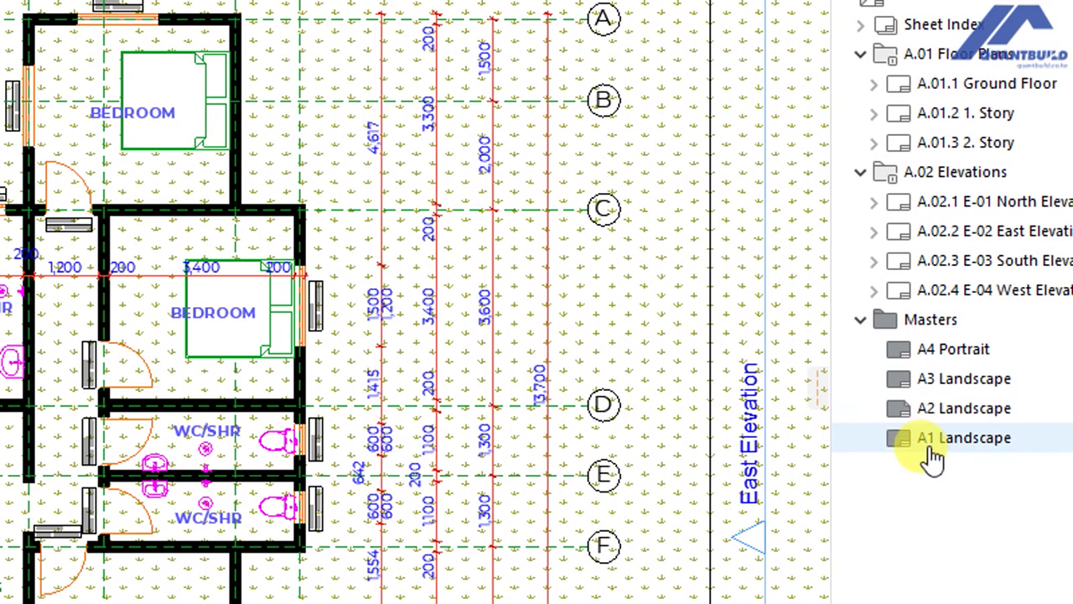
Open the A4 Portrait master and zoom in on its title block's #Drawing Name and #Status fields.
{"action": "double_click", "coordinate": [933, 352]}
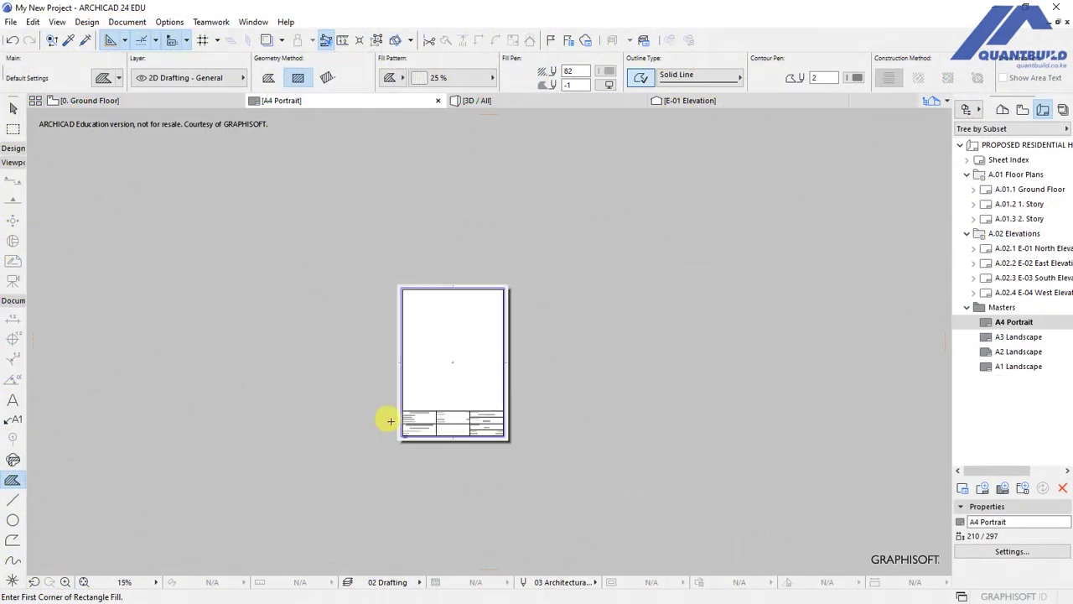
{"action": "scroll", "coordinate": [391, 421], "scroll_direction": "up", "scroll_amount": 5}
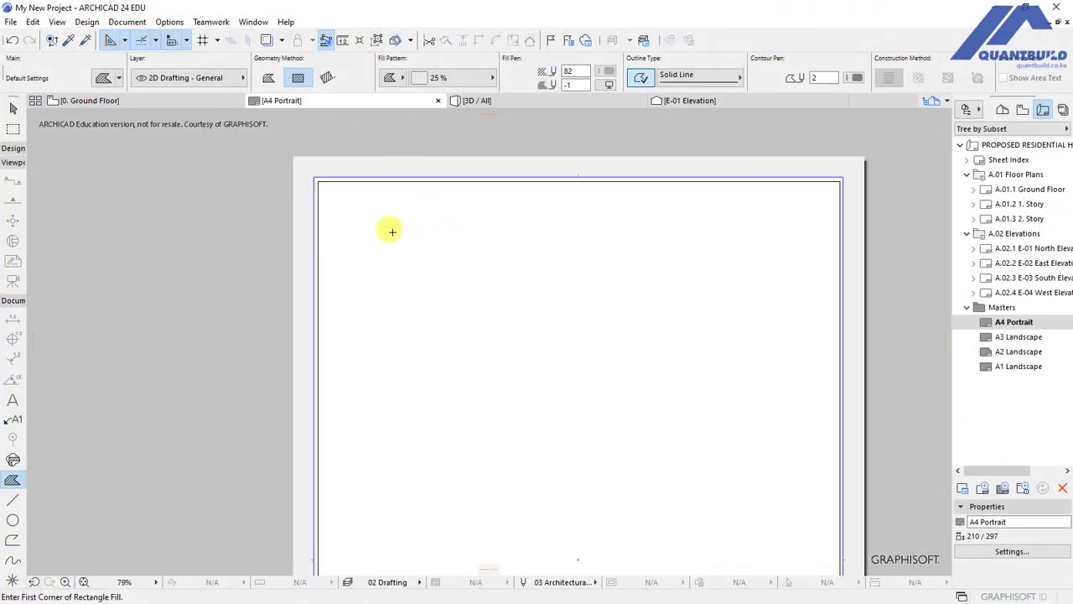
{"action": "scroll", "coordinate": [404, 190], "scroll_direction": "down", "scroll_amount": 4}
{"action": "scroll", "coordinate": [531, 297], "scroll_direction": "up", "scroll_amount": 3}
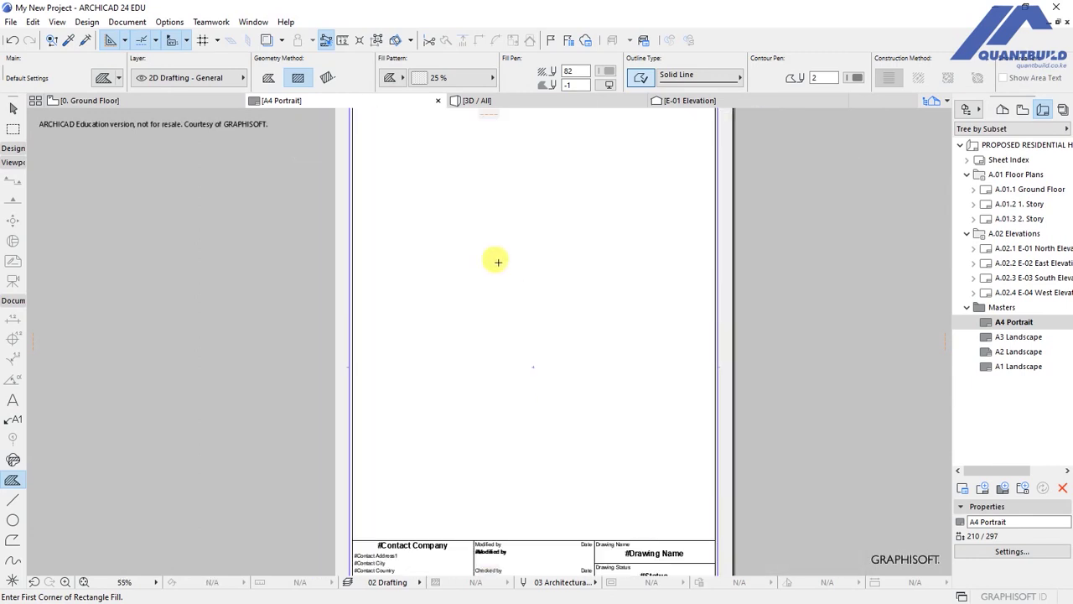
{"action": "scroll", "coordinate": [521, 287], "scroll_direction": "down", "scroll_amount": 2}
{"action": "scroll", "coordinate": [522, 192], "scroll_direction": "up", "scroll_amount": 2}
{"action": "scroll", "coordinate": [496, 252], "scroll_direction": "down", "scroll_amount": 4}
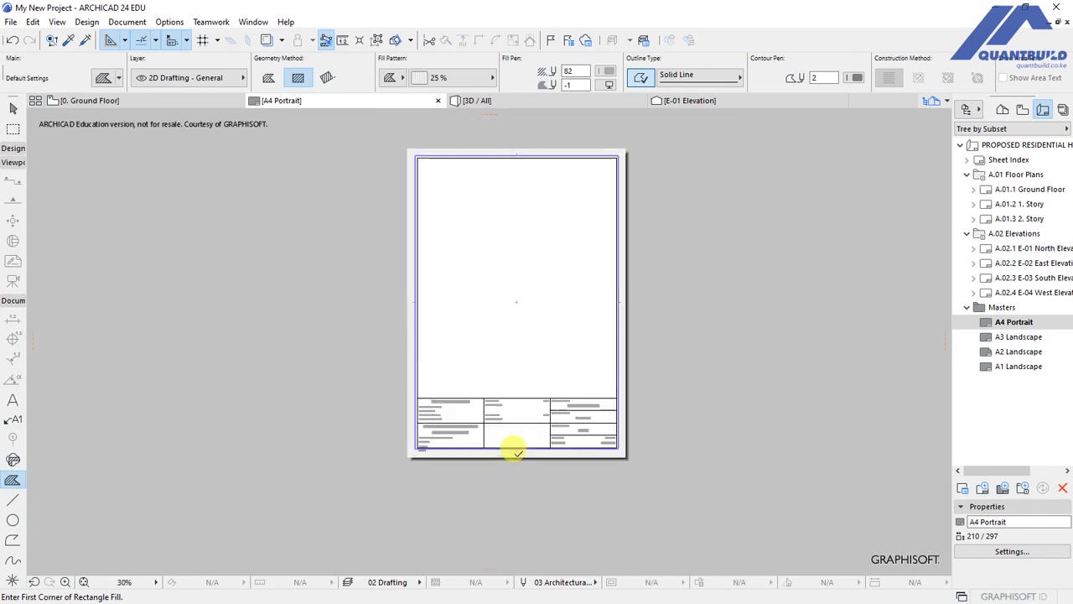
{"action": "scroll", "coordinate": [517, 451], "scroll_direction": "up", "scroll_amount": 5}
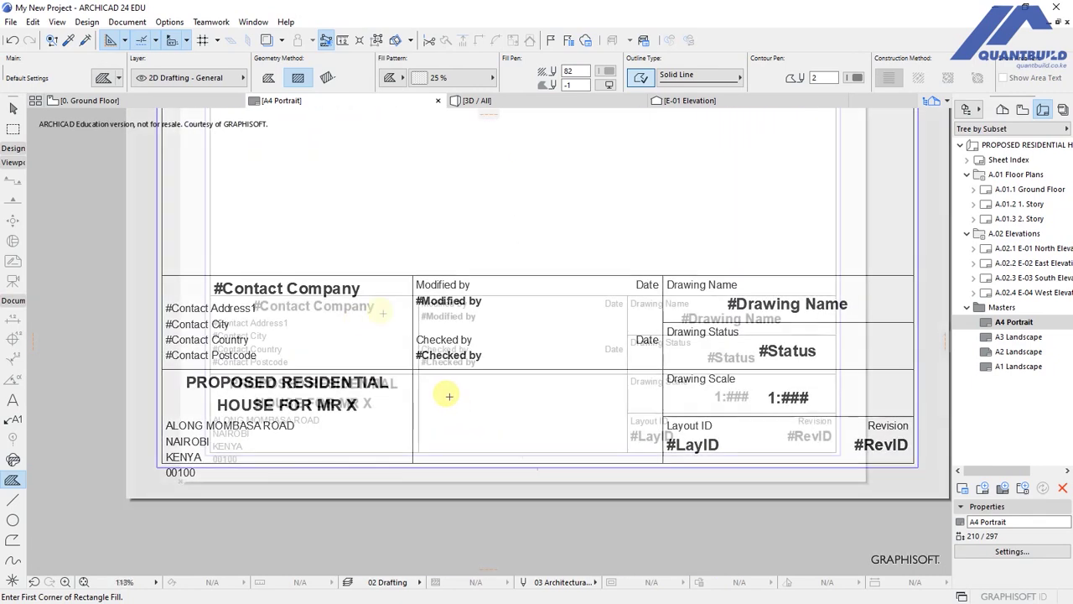
{"action": "scroll", "coordinate": [448, 396], "scroll_direction": "down", "scroll_amount": 1}
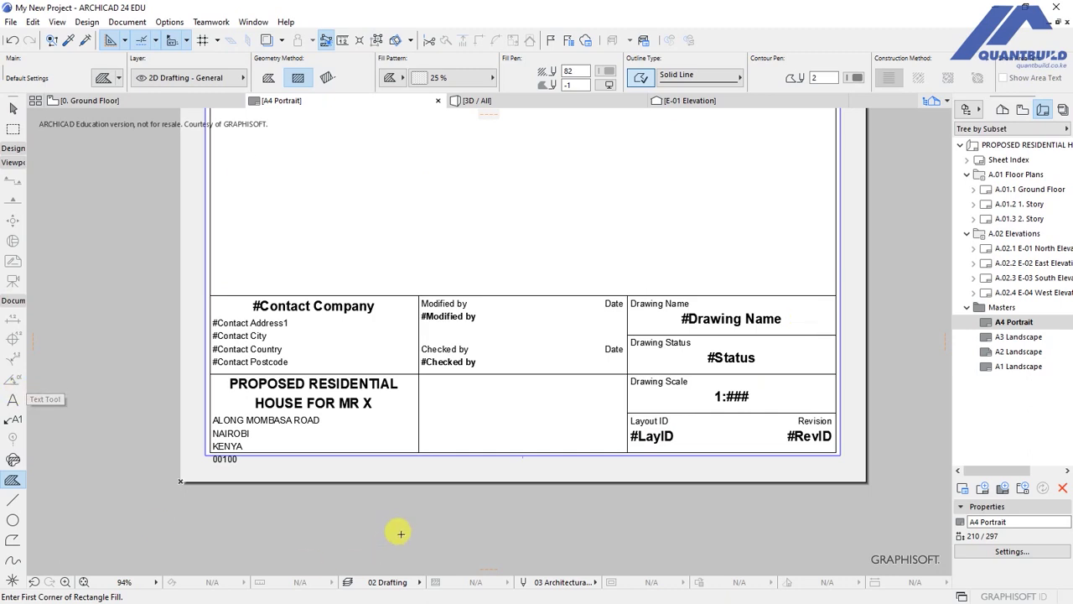
{"action": "scroll", "coordinate": [486, 486], "scroll_direction": "down", "scroll_amount": 2}
{"action": "scroll", "coordinate": [508, 352], "scroll_direction": "up", "scroll_amount": 2}
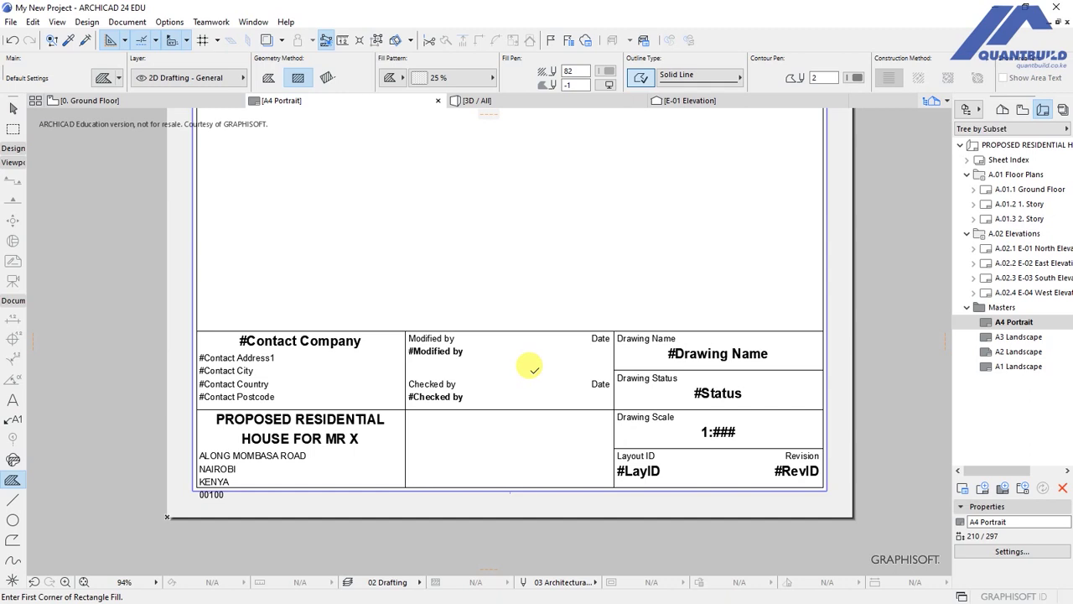
{"action": "scroll", "coordinate": [536, 455], "scroll_direction": "down", "scroll_amount": 2}
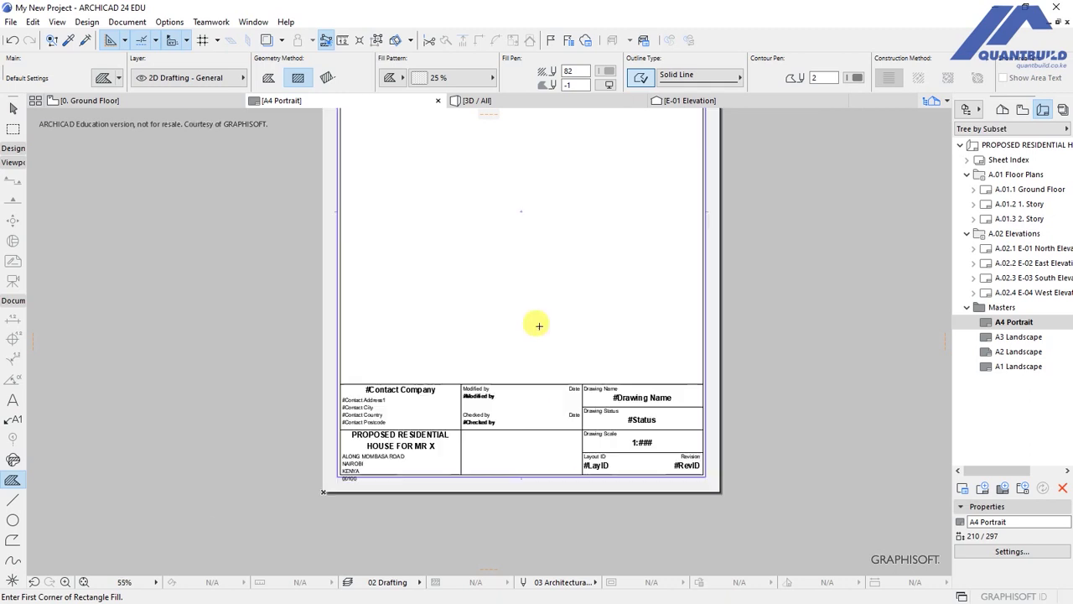
{"action": "scroll", "coordinate": [557, 457], "scroll_direction": "up", "scroll_amount": 2}
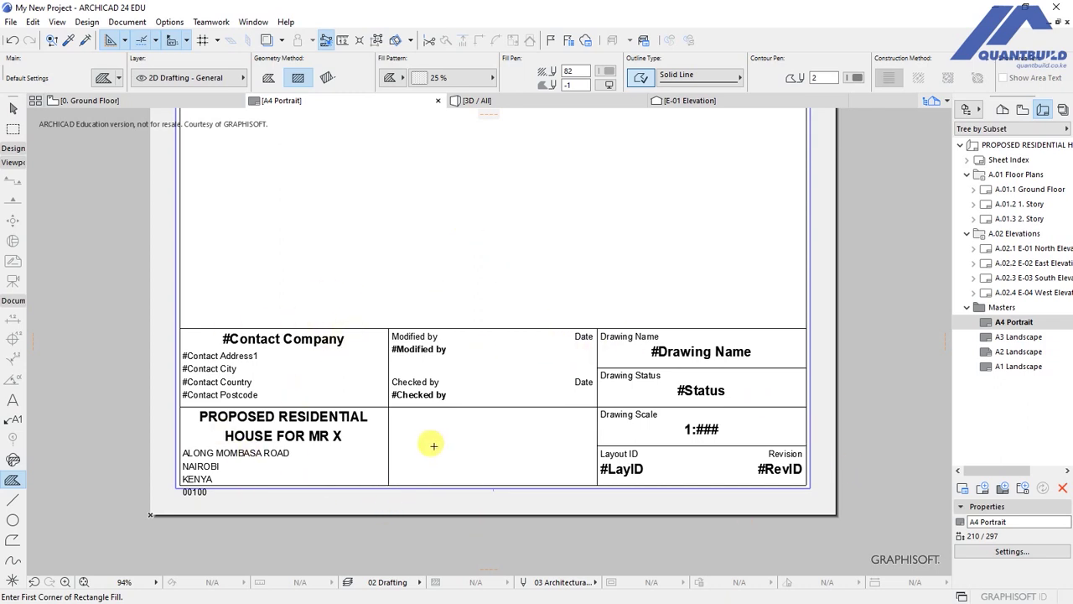
{"action": "scroll", "coordinate": [433, 445], "scroll_direction": "down", "scroll_amount": 3}
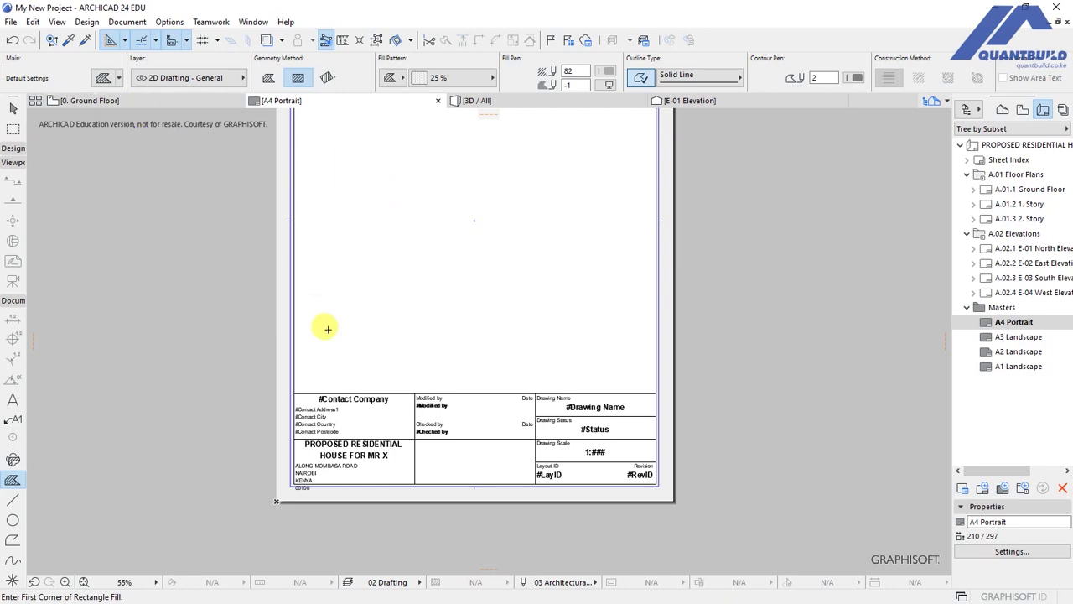
{"action": "scroll", "coordinate": [457, 267], "scroll_direction": "up", "scroll_amount": 2}
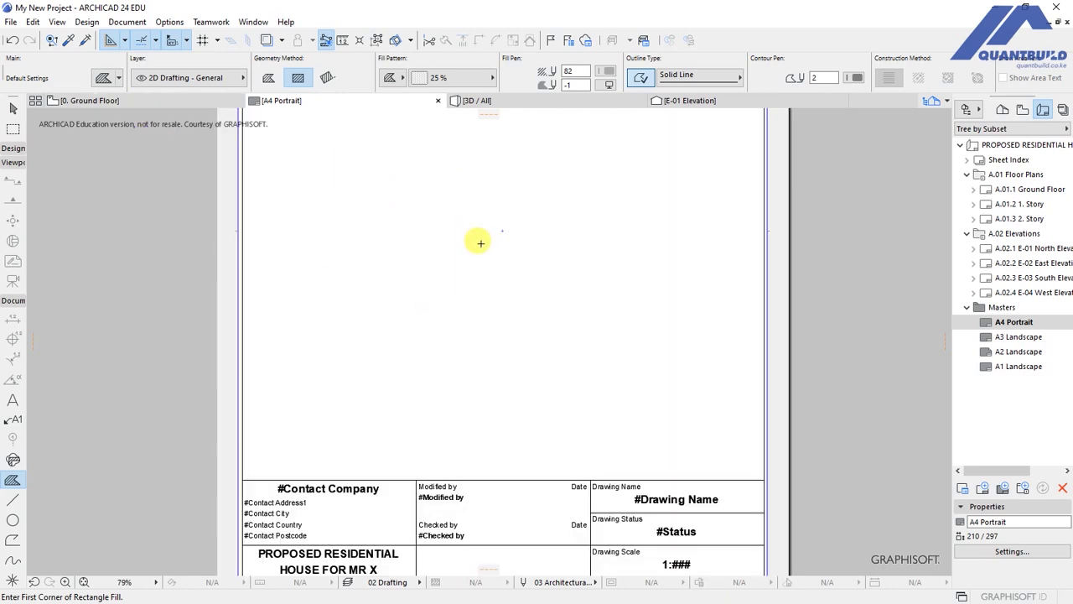
{"action": "scroll", "coordinate": [649, 457], "scroll_direction": "down", "scroll_amount": 2}
{"action": "scroll", "coordinate": [598, 507], "scroll_direction": "up", "scroll_amount": 2}
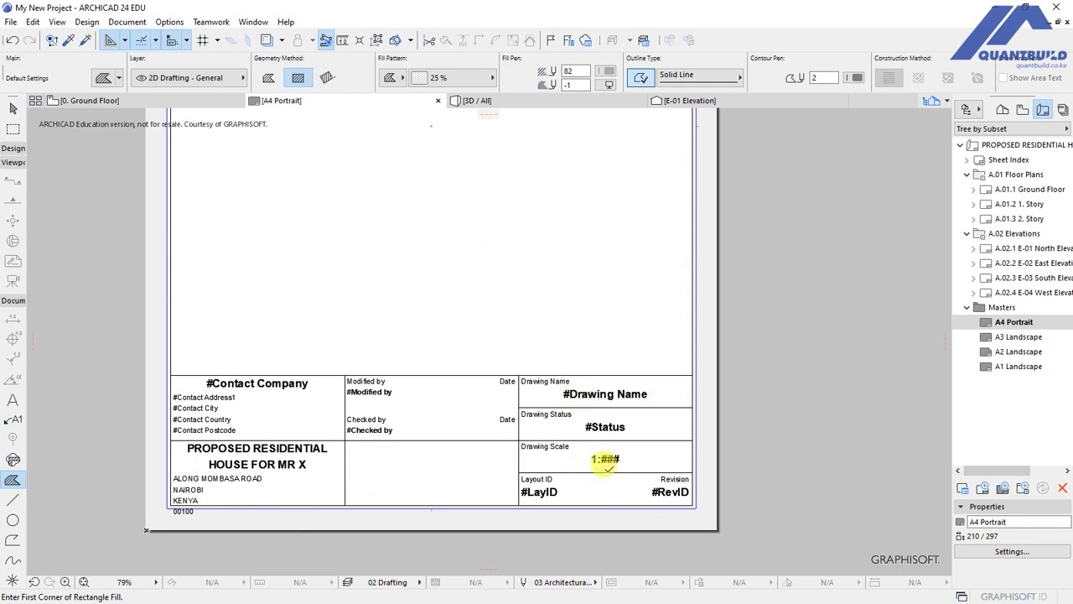
{"action": "scroll", "coordinate": [594, 452], "scroll_direction": "up", "scroll_amount": 2}
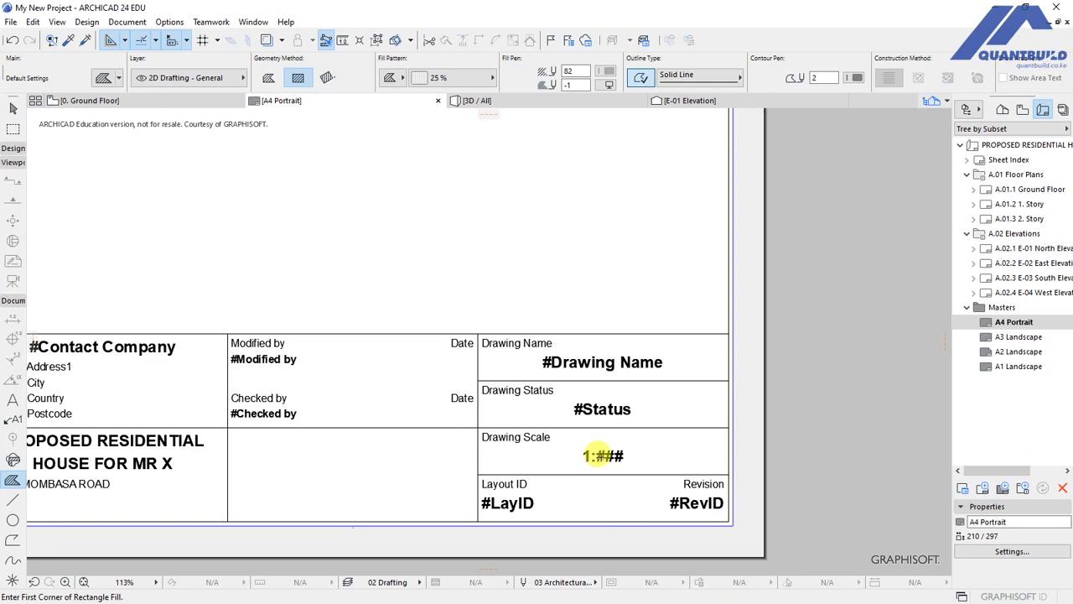
{"action": "scroll", "coordinate": [601, 455], "scroll_direction": "up", "scroll_amount": 3}
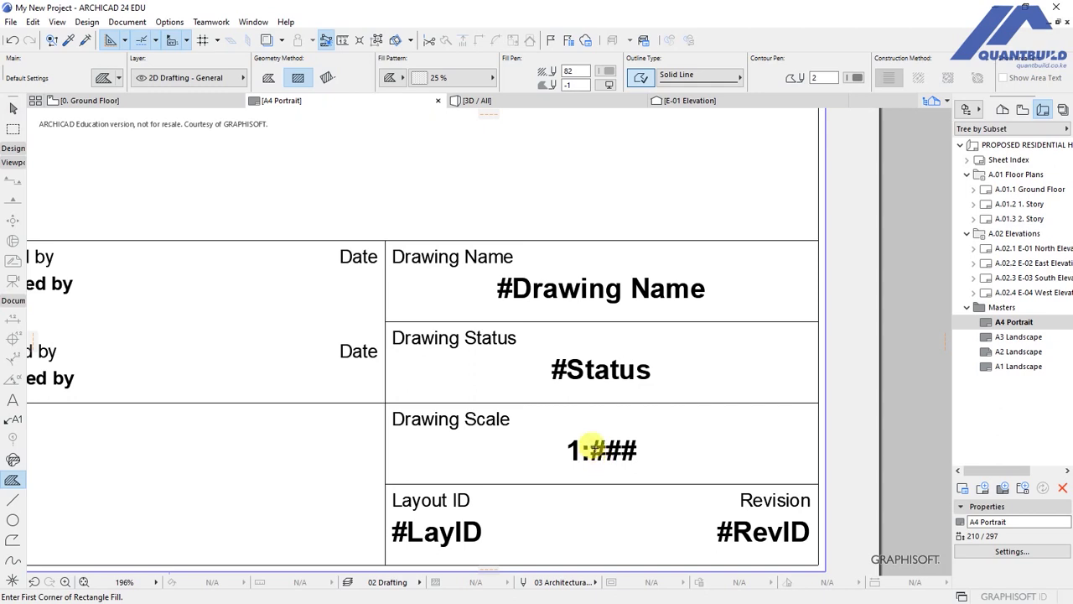
{"action": "scroll", "coordinate": [602, 455], "scroll_direction": "down", "scroll_amount": 5}
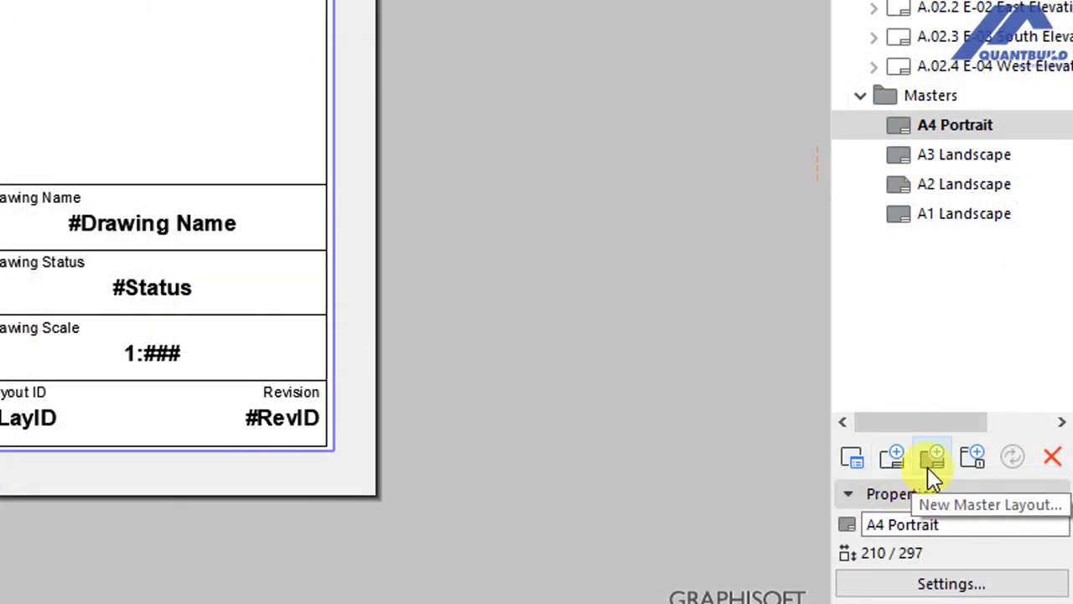
Create Master layout 5 as an A1 (ISO) Landscape sheet, 841 × 594 mm, with 15 mm margins.
{"action": "left_click", "coordinate": [930, 457]}
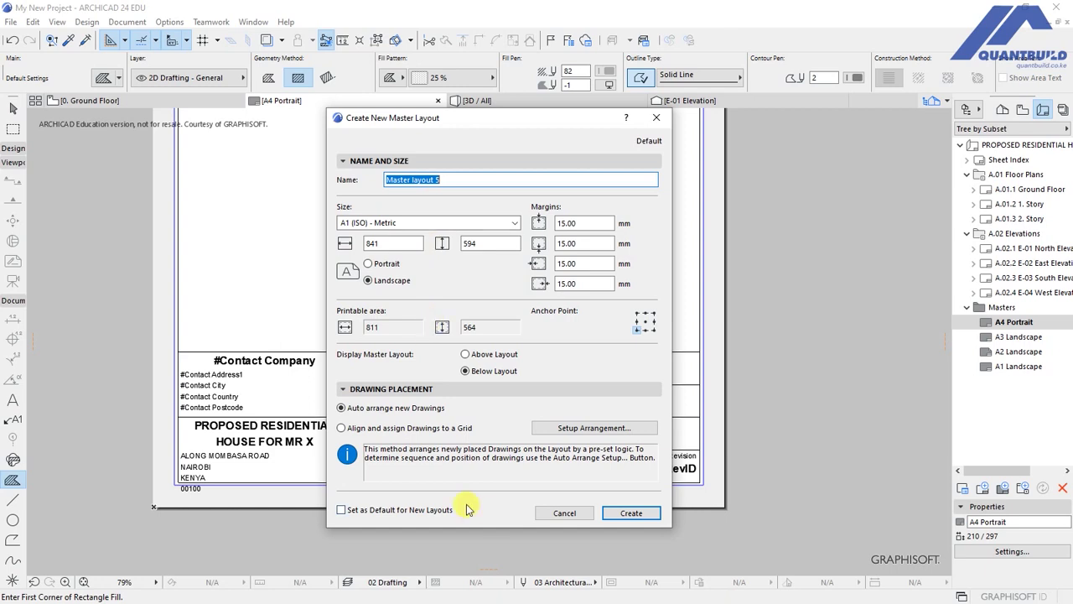
{"action": "left_click", "coordinate": [627, 513]}
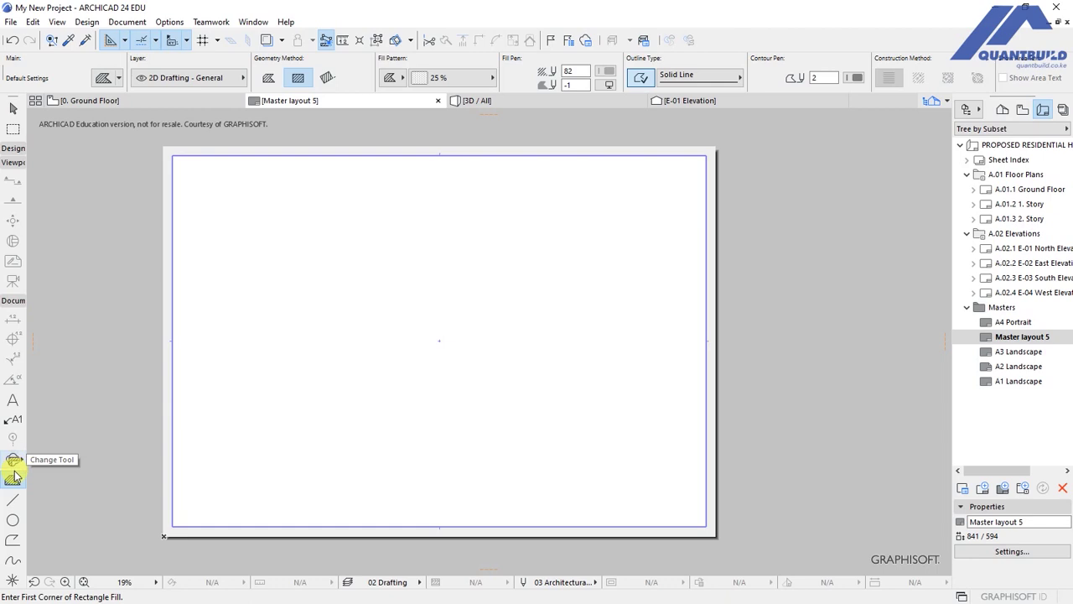
Draw a tall grey rectangular fill down Master layout 5's right edge, then open the A3 Landscape master.
{"action": "left_click", "coordinate": [613, 266]}
{"action": "left_click", "coordinate": [705, 526]}
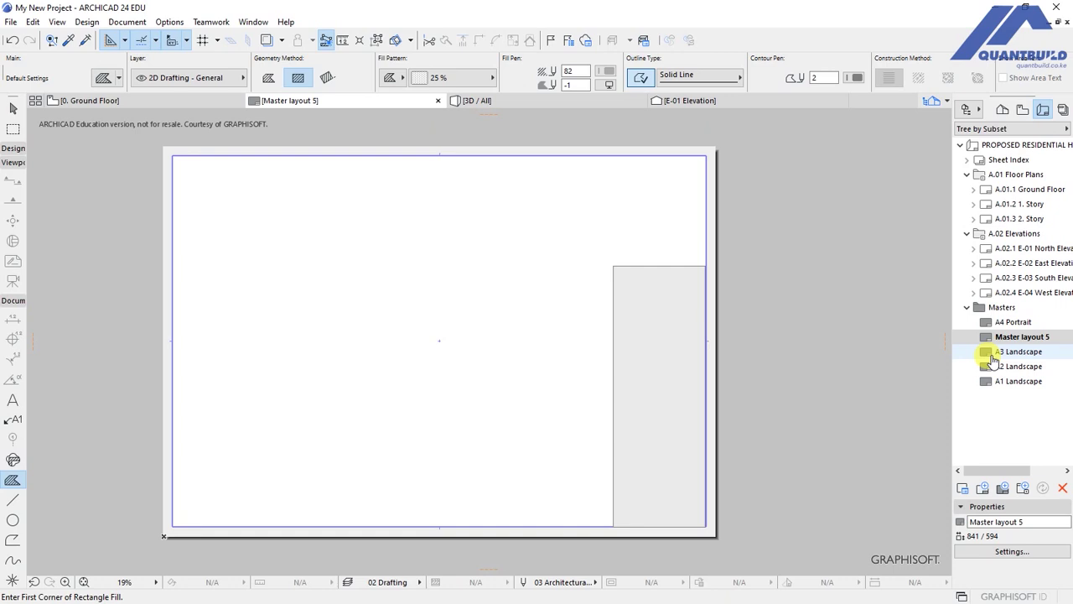
{"action": "double_click", "coordinate": [993, 356]}
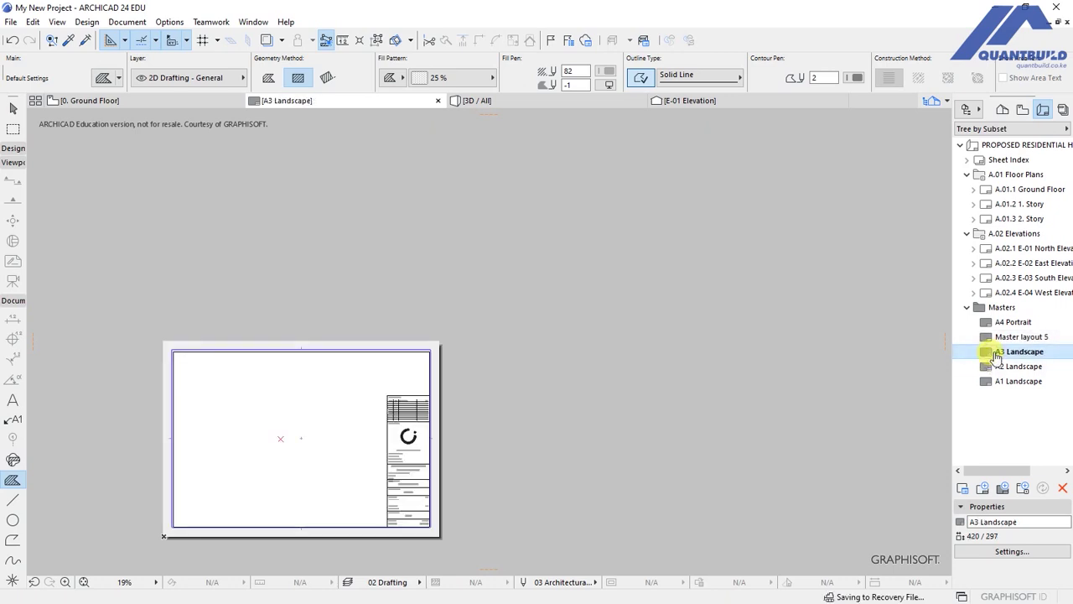
Fit the A3 Landscape master in view, zoom into its title block and select the project title.
{"action": "middle_click", "coordinate": [483, 421]}
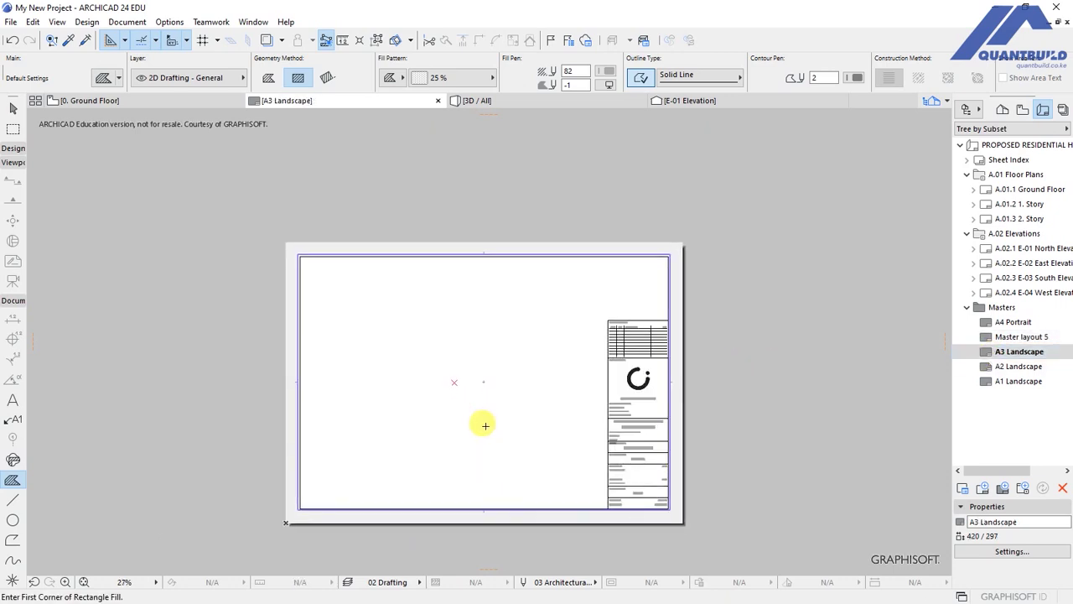
{"action": "scroll", "coordinate": [361, 423], "scroll_direction": "up", "scroll_amount": 1}
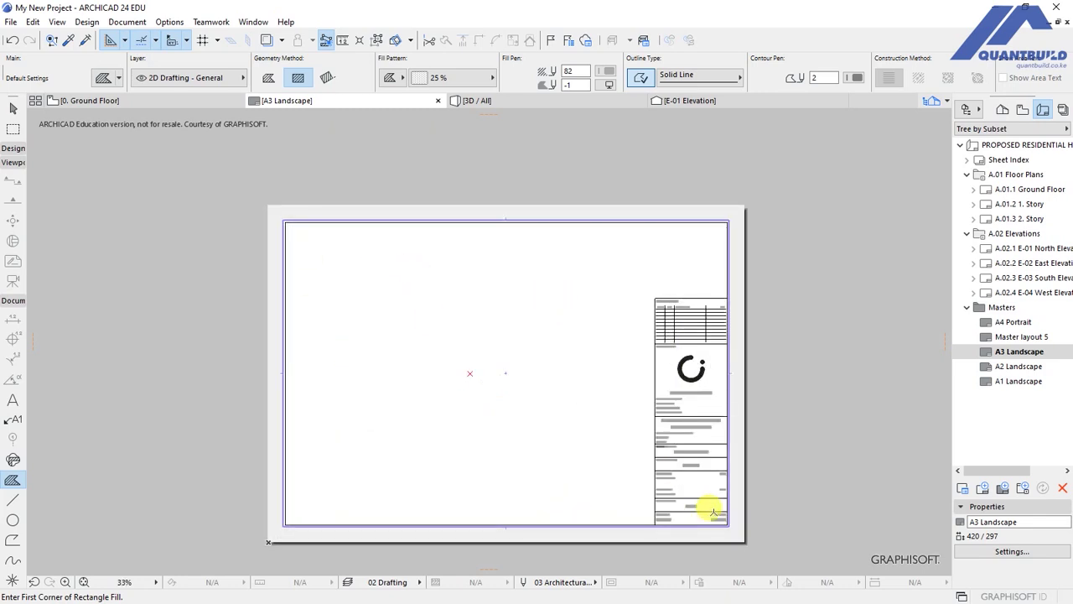
{"action": "scroll", "coordinate": [729, 511], "scroll_direction": "up", "scroll_amount": 3}
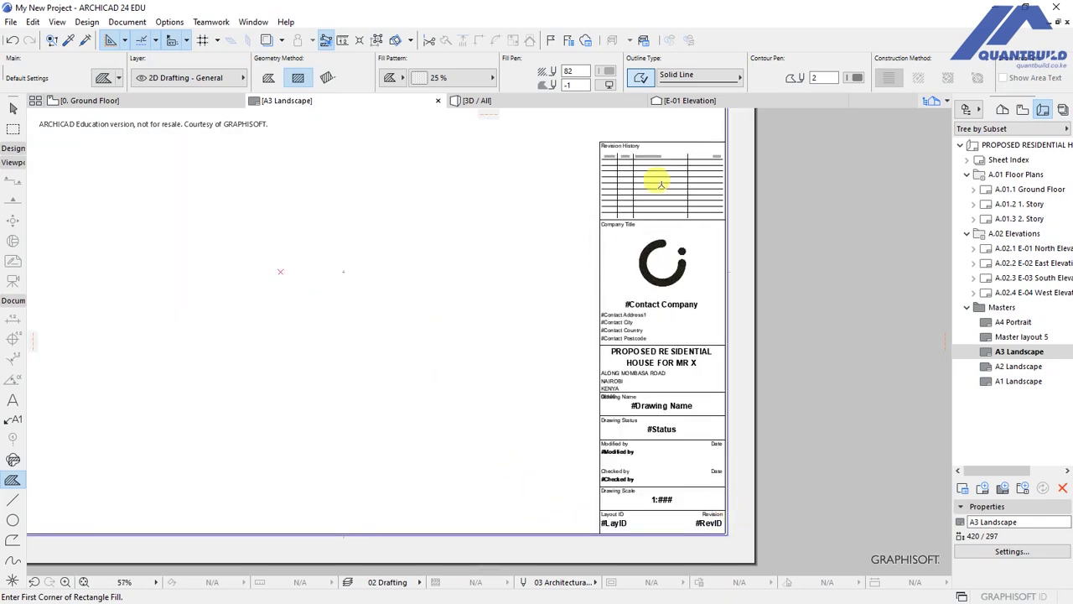
{"action": "scroll", "coordinate": [688, 143], "scroll_direction": "up", "scroll_amount": 2}
{"action": "scroll", "coordinate": [652, 197], "scroll_direction": "up", "scroll_amount": 2}
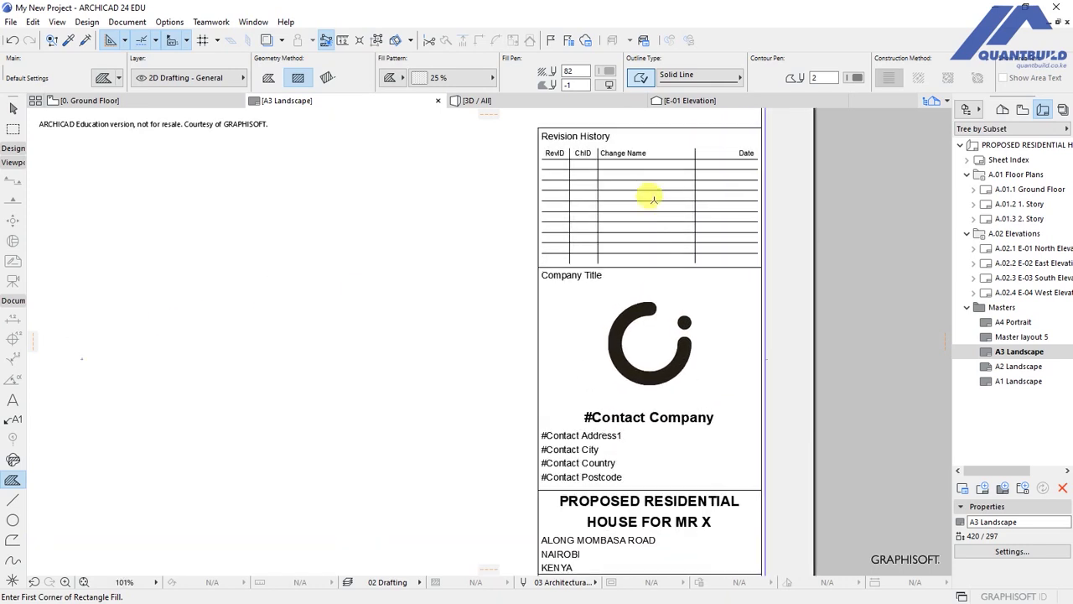
{"action": "scroll", "coordinate": [582, 254], "scroll_direction": "down", "scroll_amount": 5}
{"action": "scroll", "coordinate": [601, 369], "scroll_direction": "up", "scroll_amount": 2}
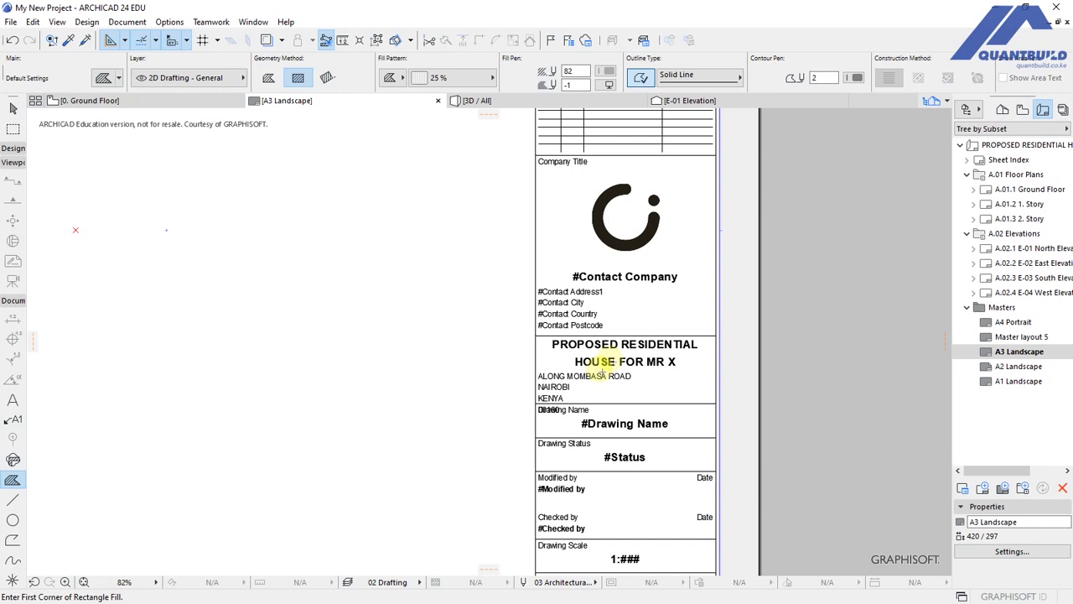
{"action": "left_click", "coordinate": [603, 370], "text": "shift"}
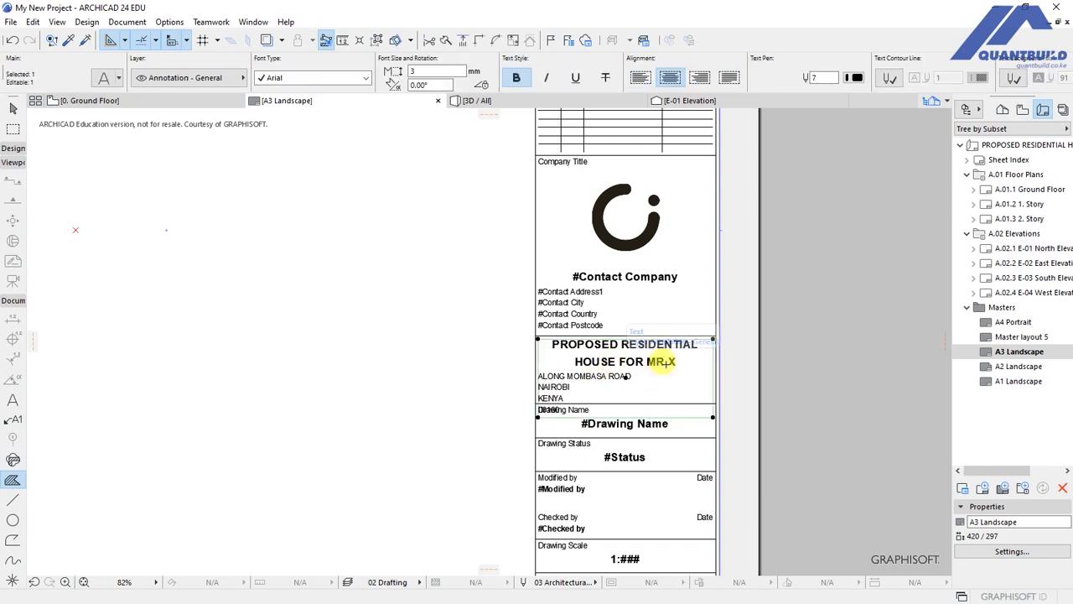
Retype the first two title lines as 'ARCHICAD 24 ESSENTIALS - FROM NOVICE TO NINJA'.
{"action": "right_click", "coordinate": [613, 366]}
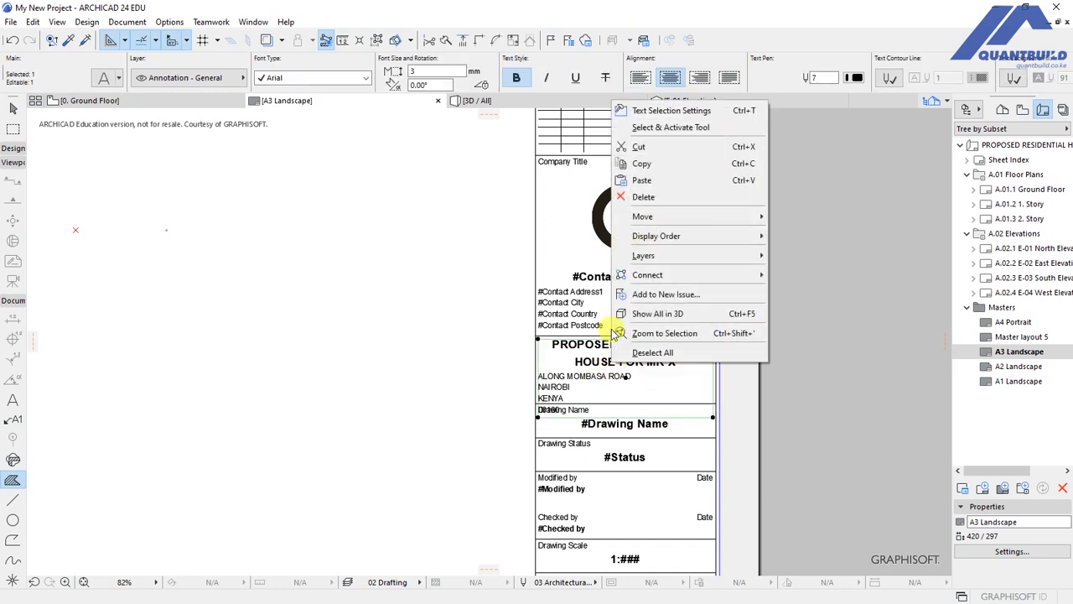
{"action": "left_click", "coordinate": [659, 130]}
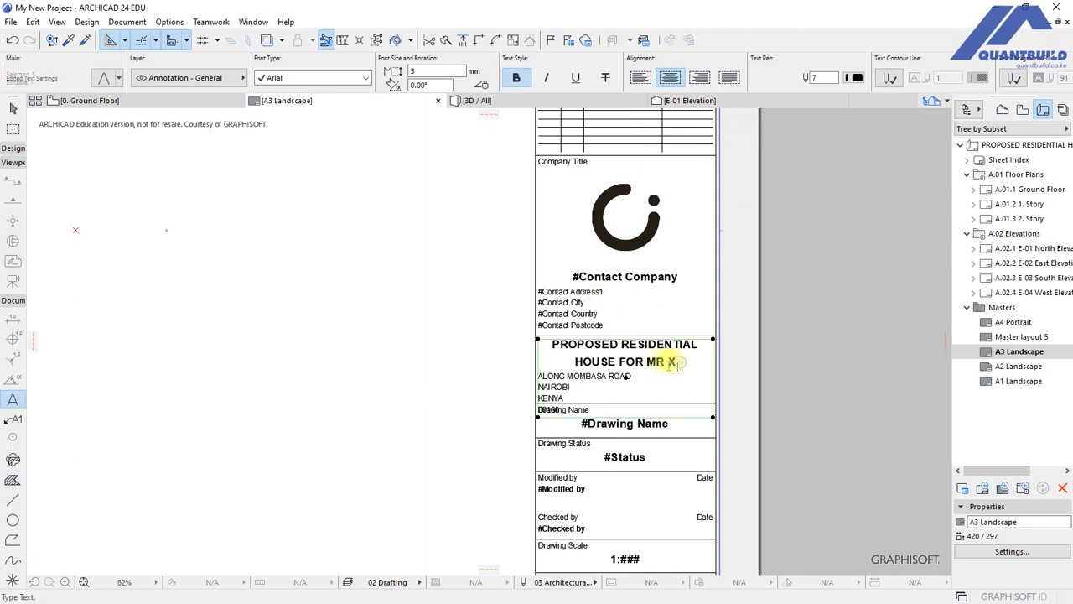
{"action": "left_click", "coordinate": [679, 366]}
{"action": "left_click_drag", "start_coordinate": [676, 361], "coordinate": [556, 348]}
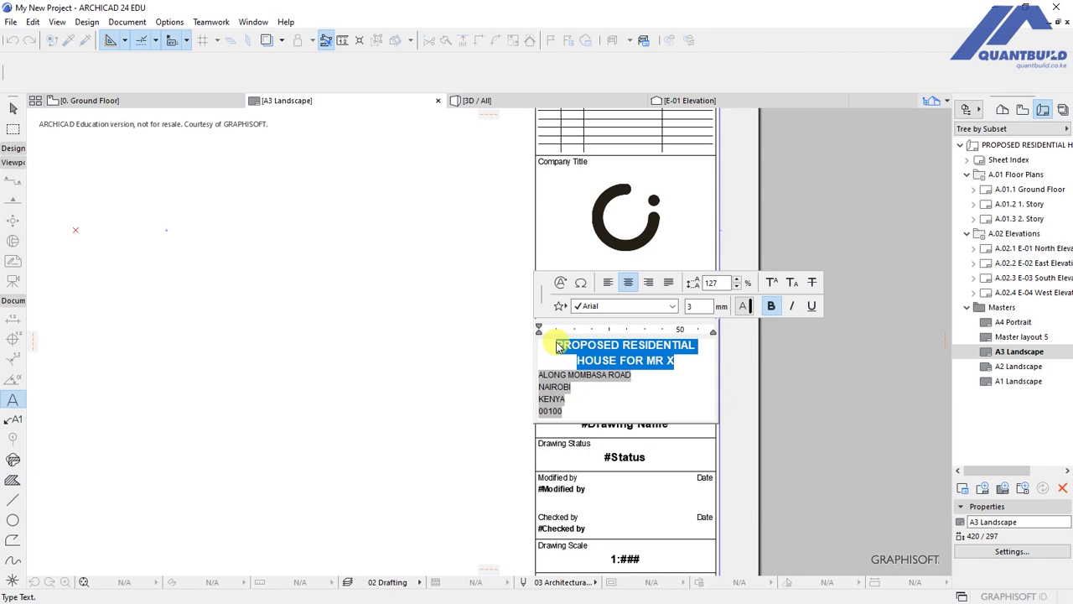
{"action": "type", "text": "ar"}
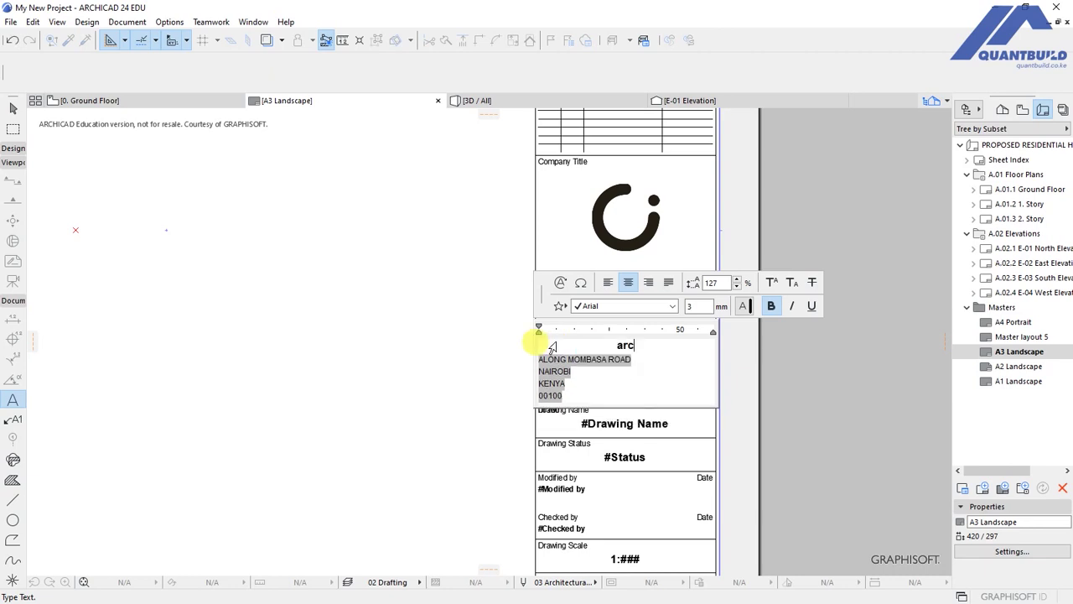
{"action": "type", "text": "CHICAD"}
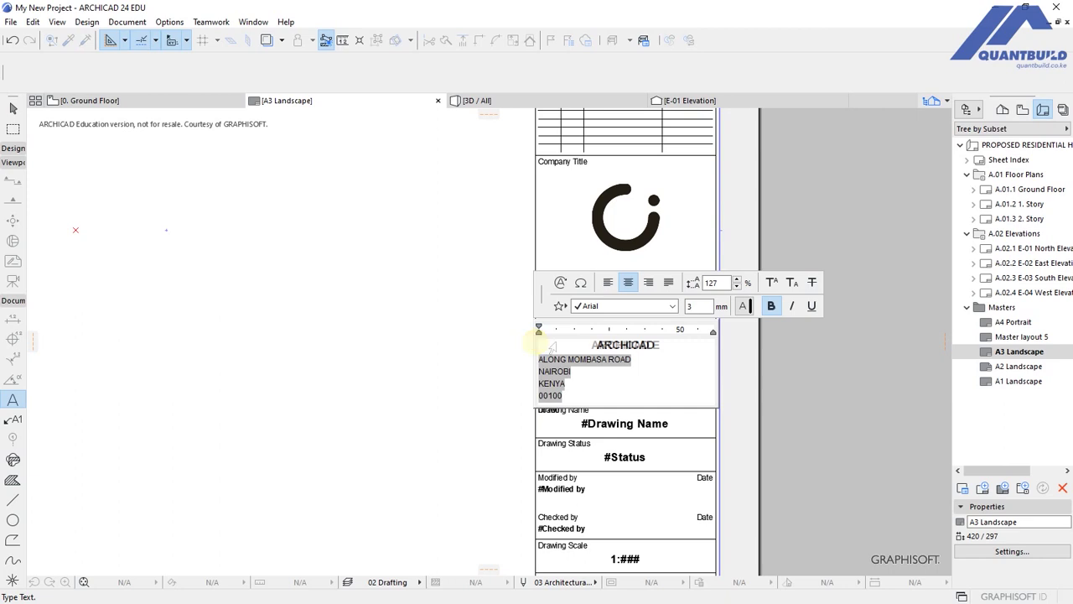
{"action": "type", "text": " 24 ESSENTIA"}
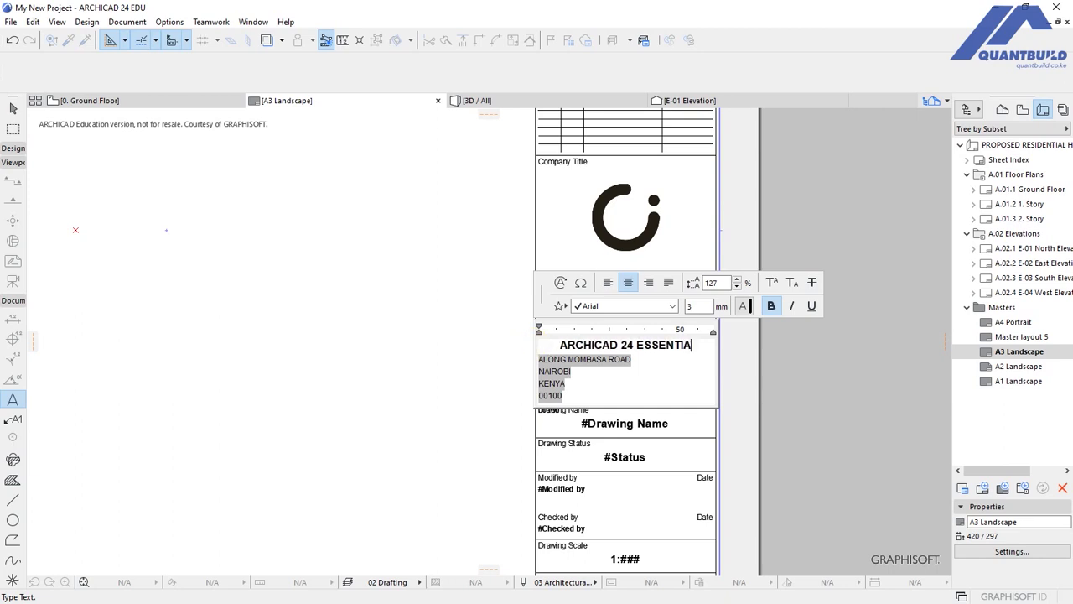
{"action": "type", "text": "LS - FROM NOVI"}
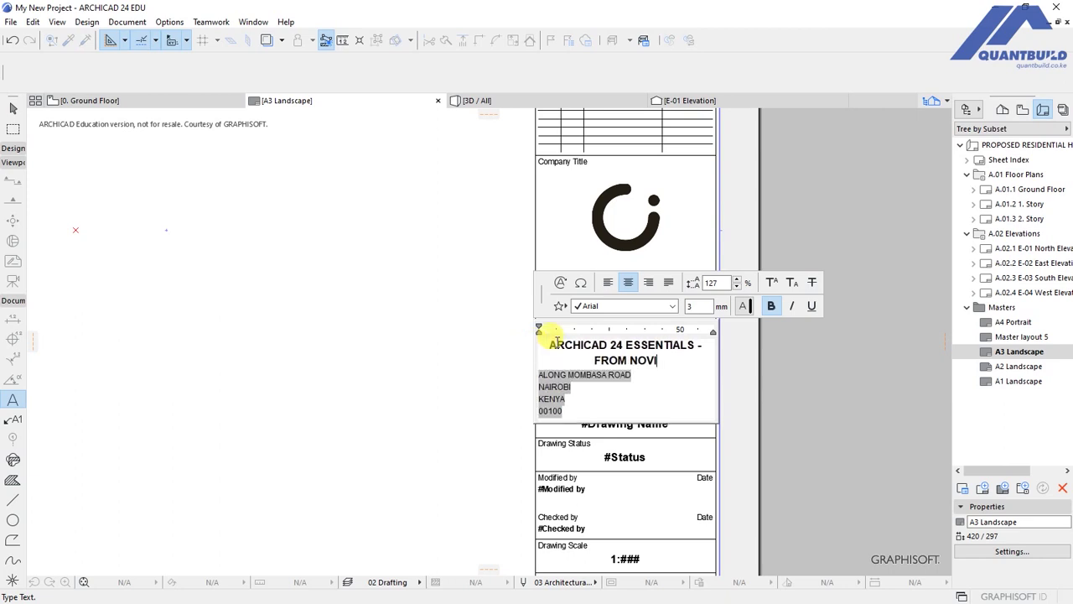
{"action": "type", "text": "CE TO NINJA"}
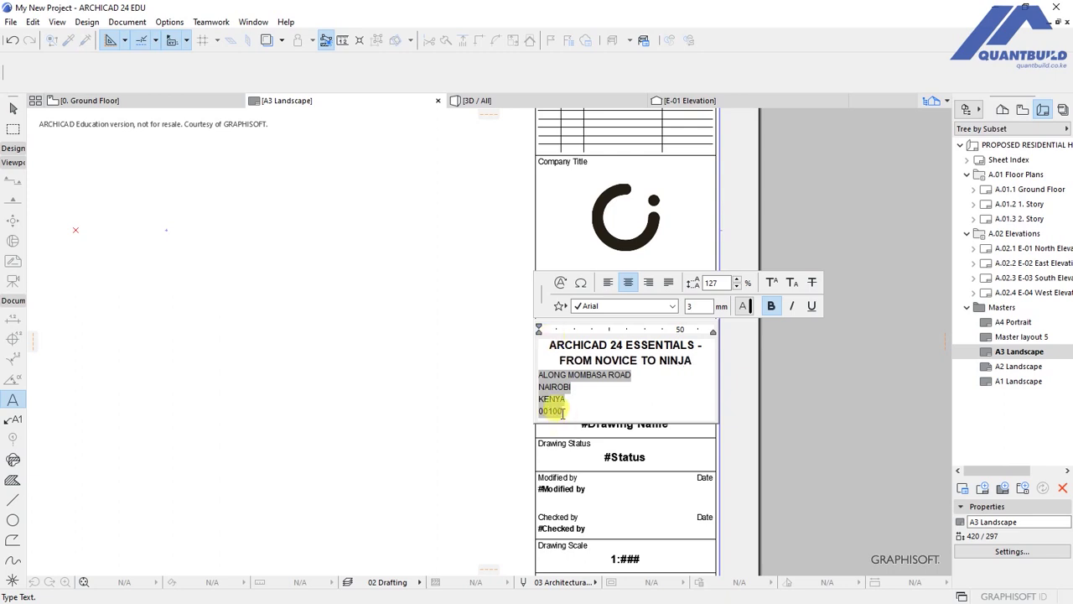
Replace the address lines beneath with a centred 'COURSE PROJECT' line.
{"action": "left_click", "coordinate": [566, 409]}
{"action": "left_click_drag", "start_coordinate": [566, 410], "coordinate": [597, 401]}
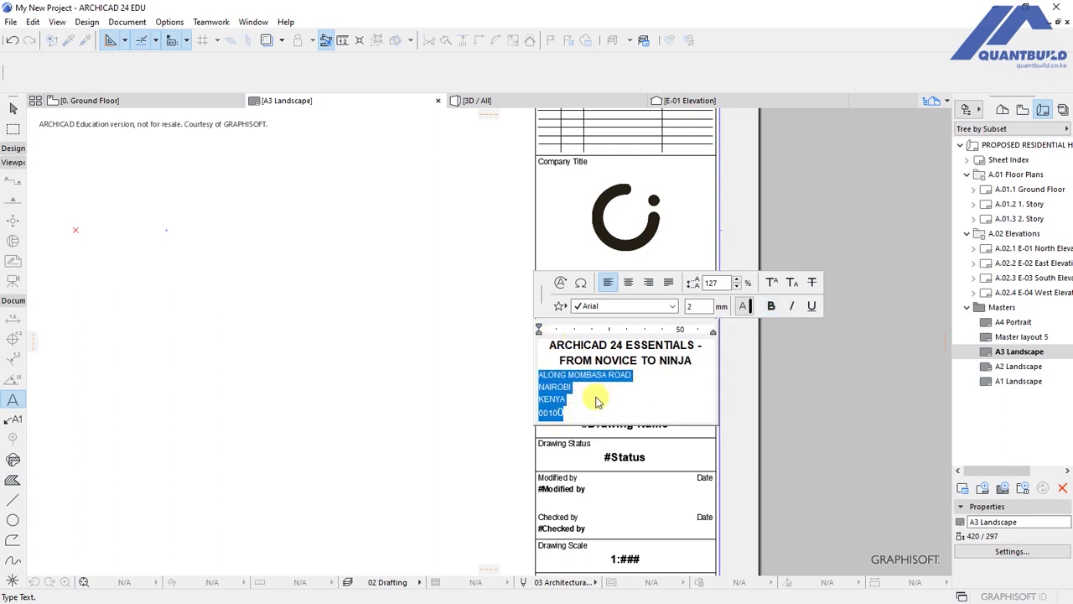
{"action": "type", "text": "COURSE PROJECT"}
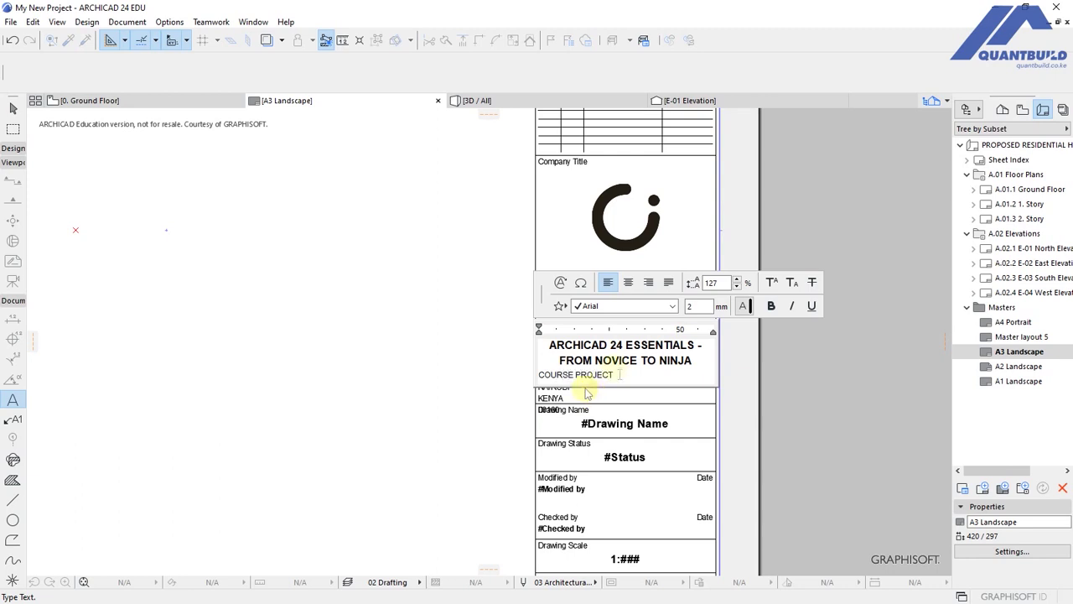
{"action": "left_click_drag", "start_coordinate": [616, 374], "coordinate": [508, 367]}
{"action": "left_click", "coordinate": [632, 288]}
{"action": "left_click", "coordinate": [486, 379]}
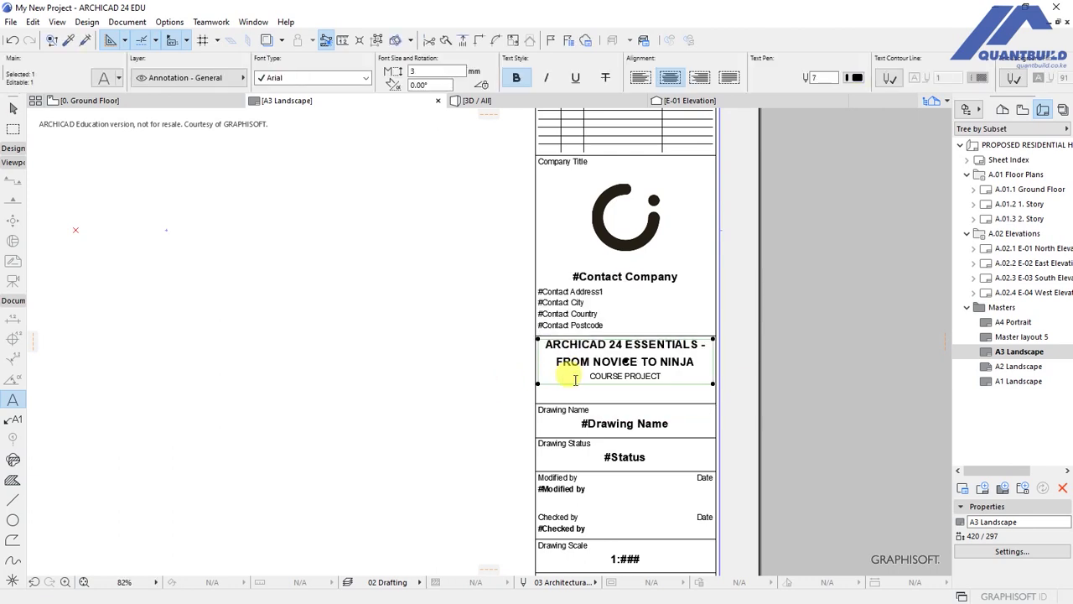
{"action": "key", "text": "ctrl+d"}
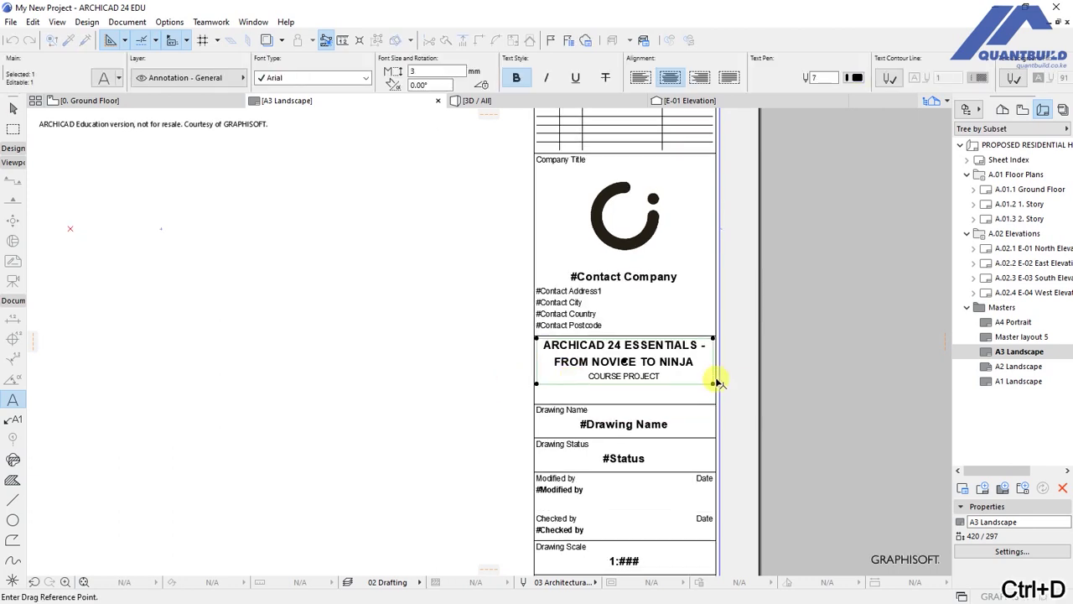
Shift the title text down to centre it in its cell, then open the Modified by text for editing.
{"action": "scroll", "coordinate": [714, 377], "scroll_direction": "up", "scroll_amount": 2}
{"action": "left_click", "coordinate": [585, 355]}
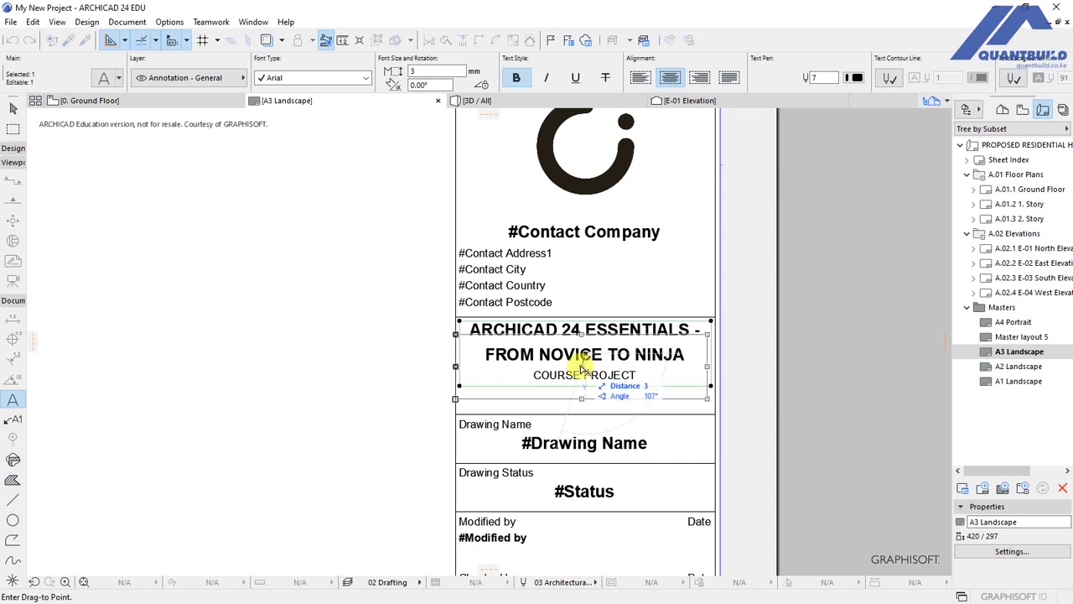
{"action": "left_click", "coordinate": [584, 370]}
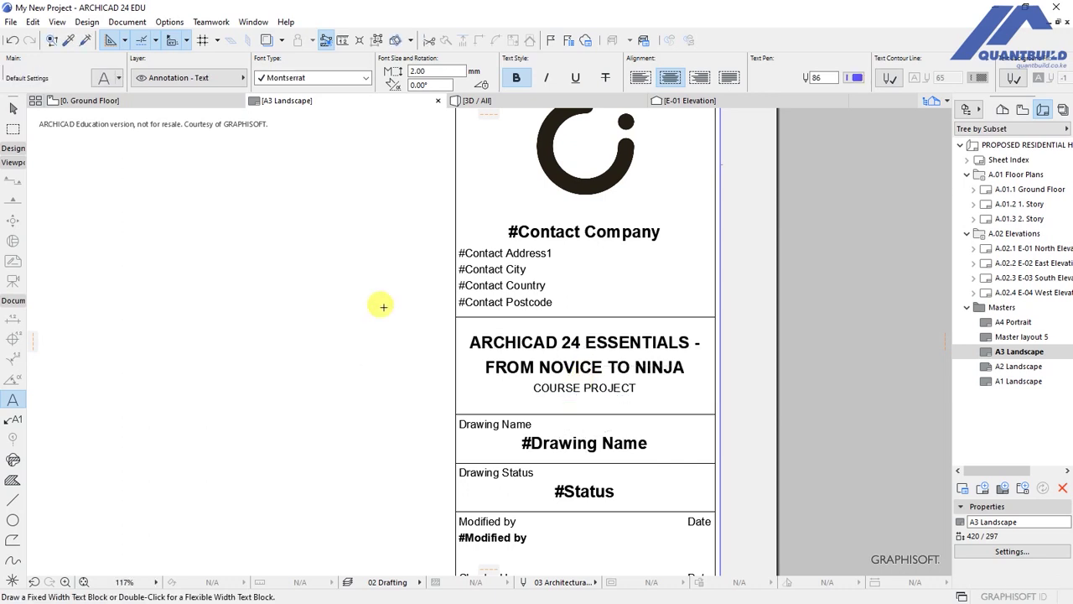
{"action": "scroll", "coordinate": [377, 295], "scroll_direction": "down", "scroll_amount": 2}
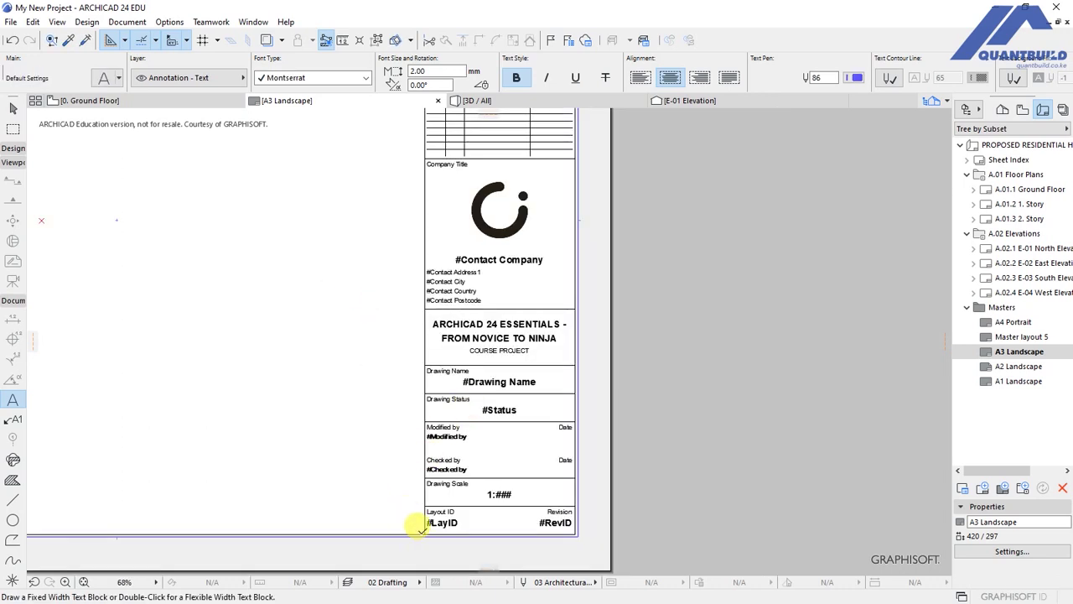
{"action": "scroll", "coordinate": [409, 520], "scroll_direction": "up", "scroll_amount": 4}
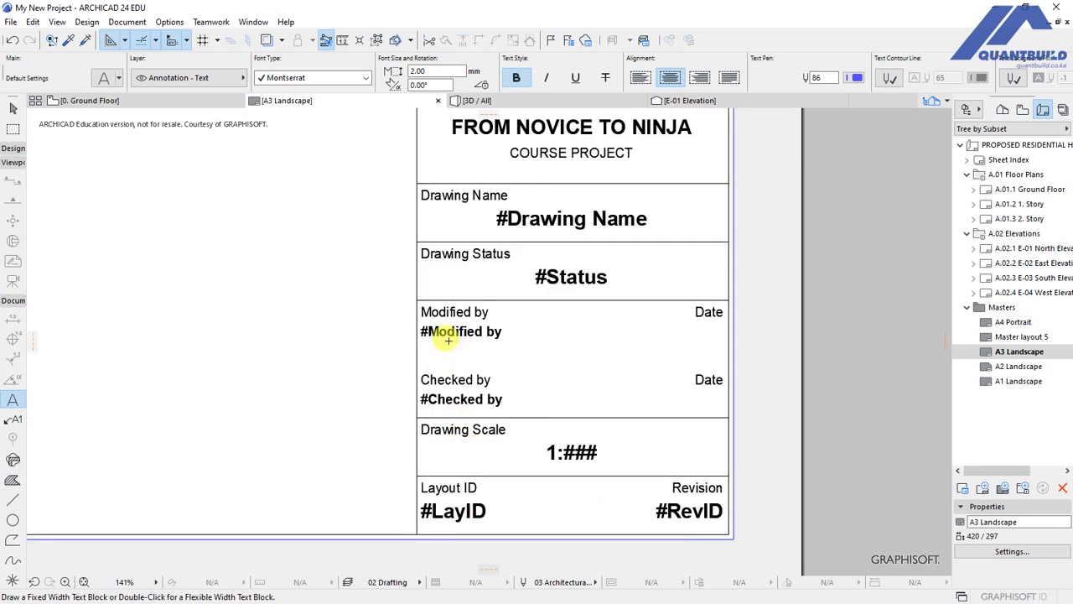
{"action": "left_click", "coordinate": [447, 344]}
{"action": "double_click", "coordinate": [506, 332]}
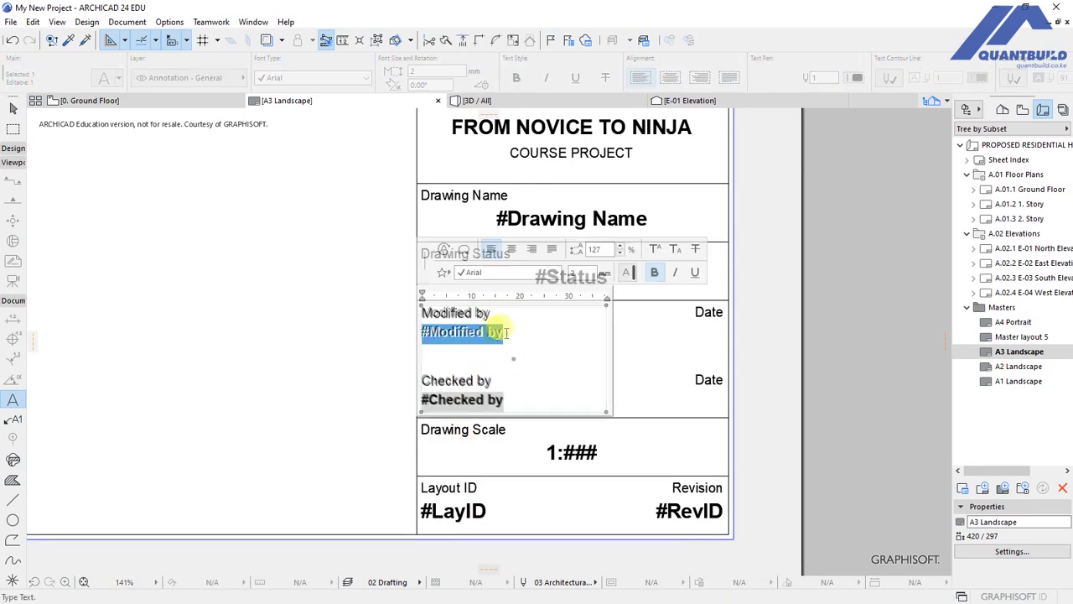
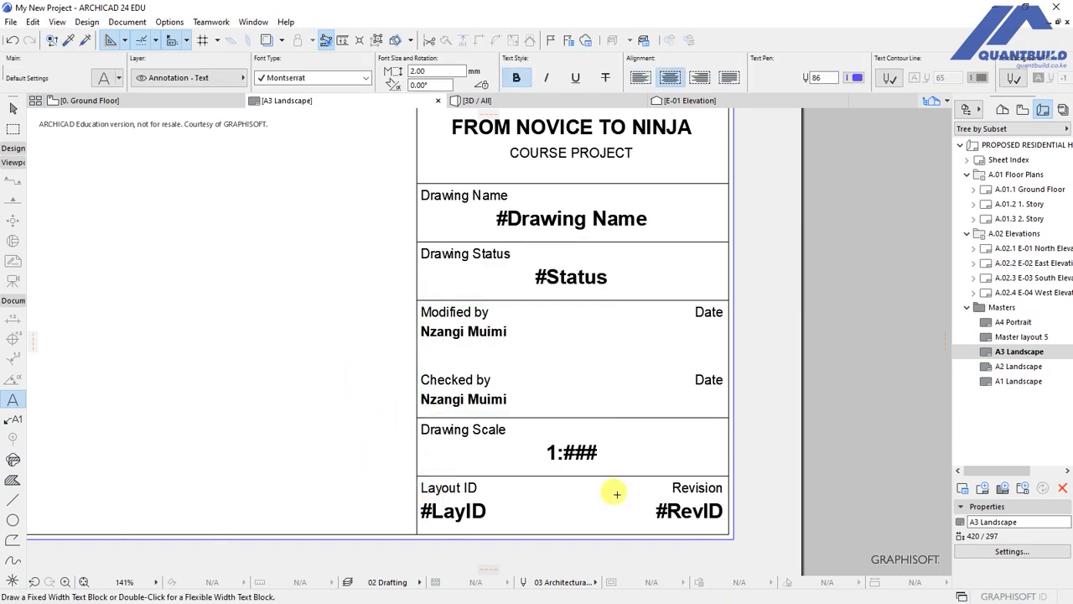
{"action": "scroll", "coordinate": [603, 543], "scroll_direction": "up", "scroll_amount": 1}
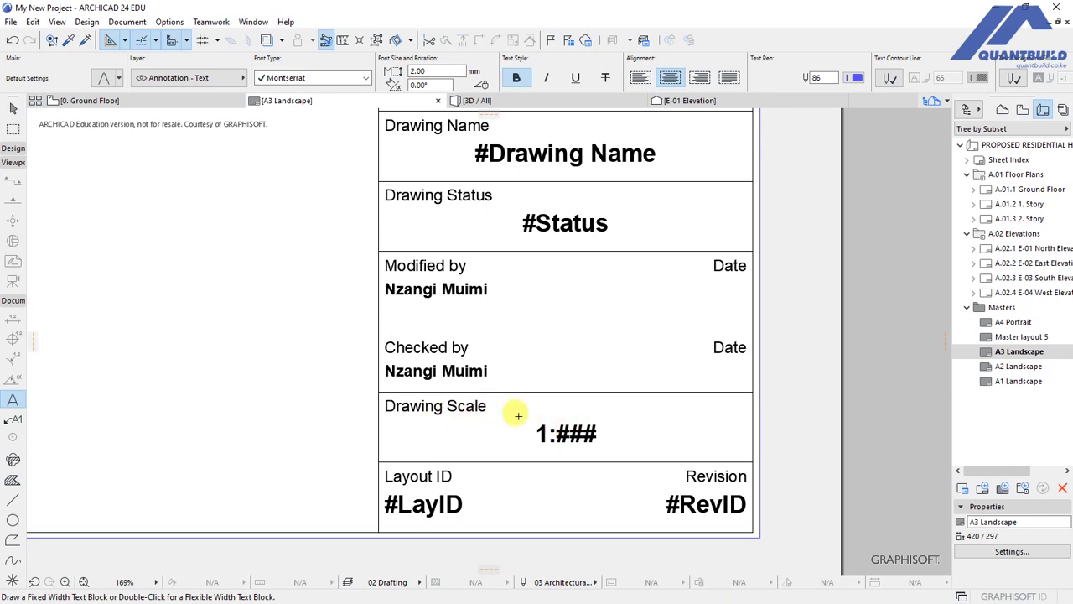
{"action": "scroll", "coordinate": [659, 453], "scroll_direction": "down", "scroll_amount": 5}
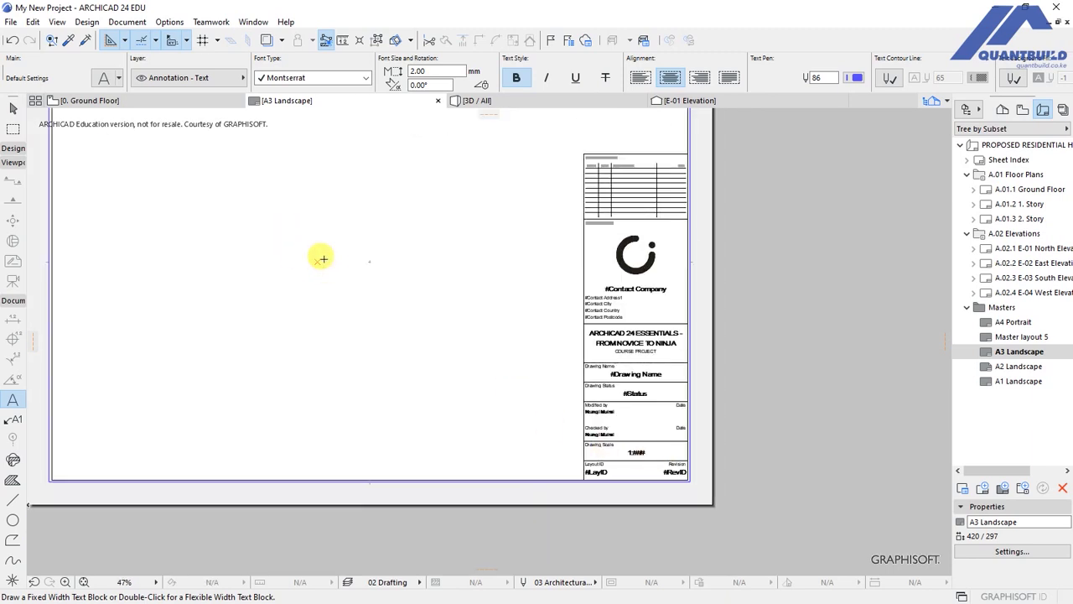
{"action": "scroll", "coordinate": [369, 289], "scroll_direction": "down", "scroll_amount": 1}
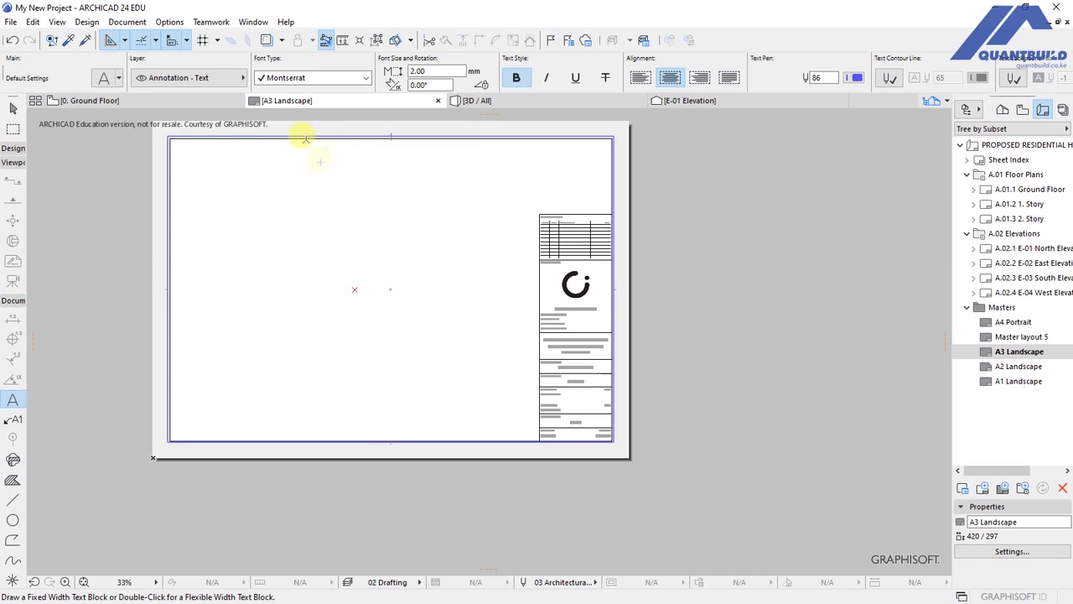
{"action": "scroll", "coordinate": [318, 194], "scroll_direction": "up", "scroll_amount": 5}
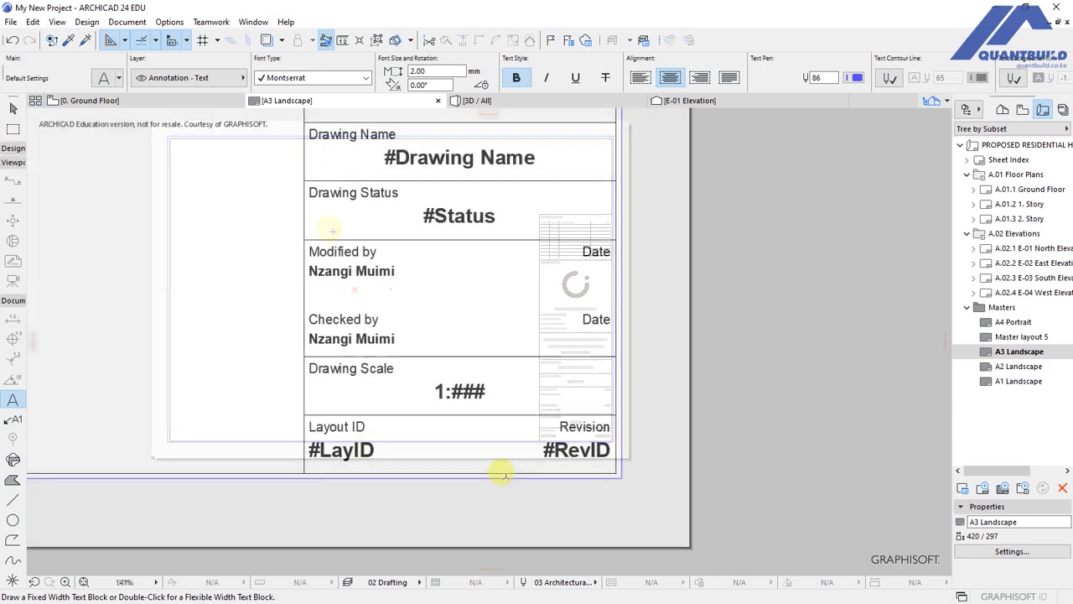
{"action": "scroll", "coordinate": [553, 442], "scroll_direction": "down", "scroll_amount": 4}
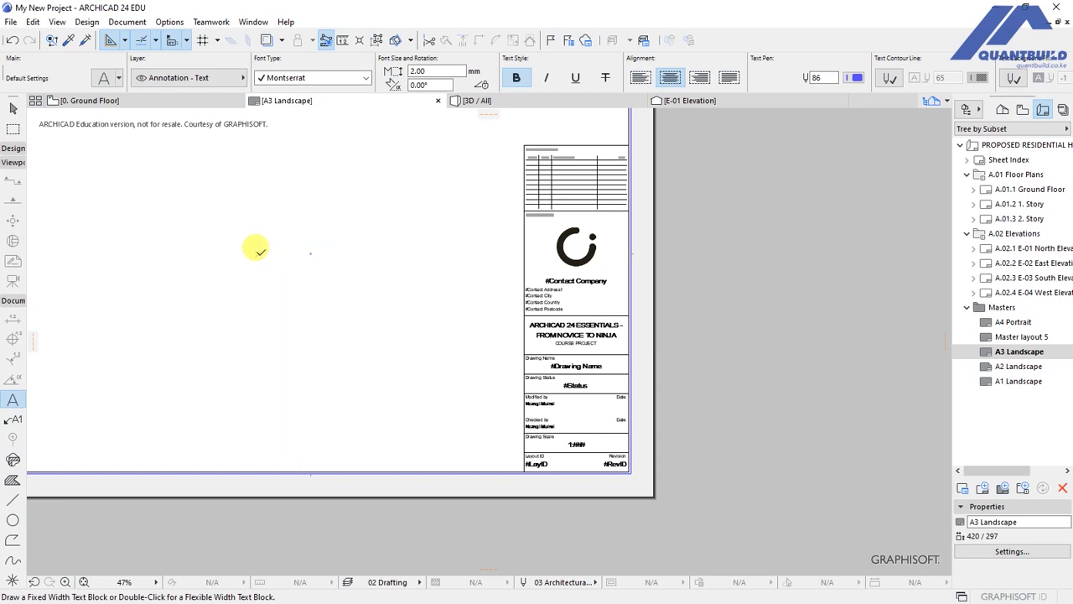
{"action": "scroll", "coordinate": [544, 415], "scroll_direction": "up", "scroll_amount": 3}
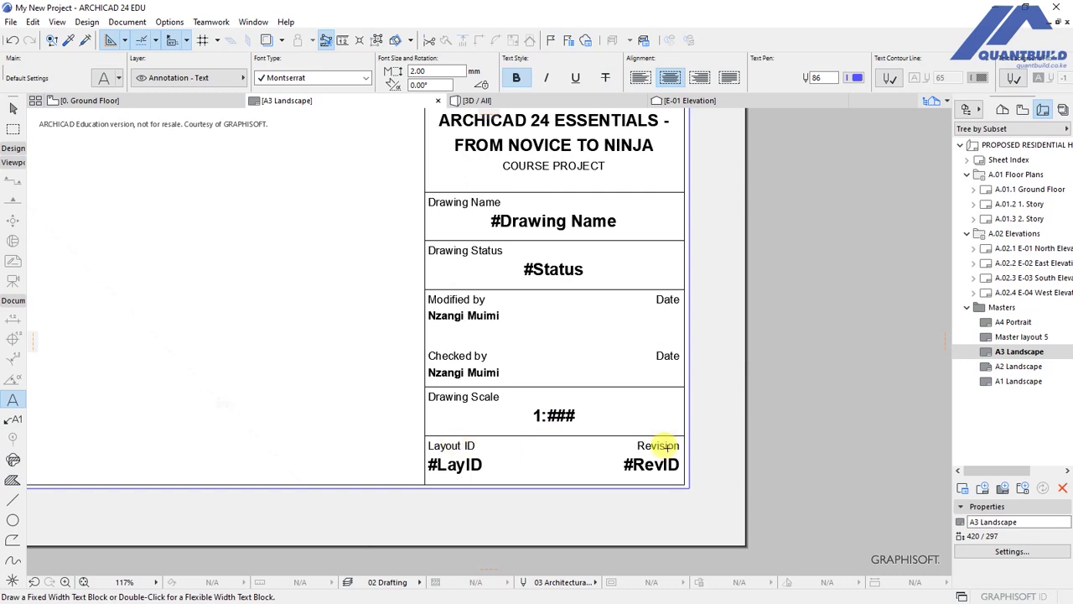
{"action": "scroll", "coordinate": [662, 448], "scroll_direction": "up", "scroll_amount": 3}
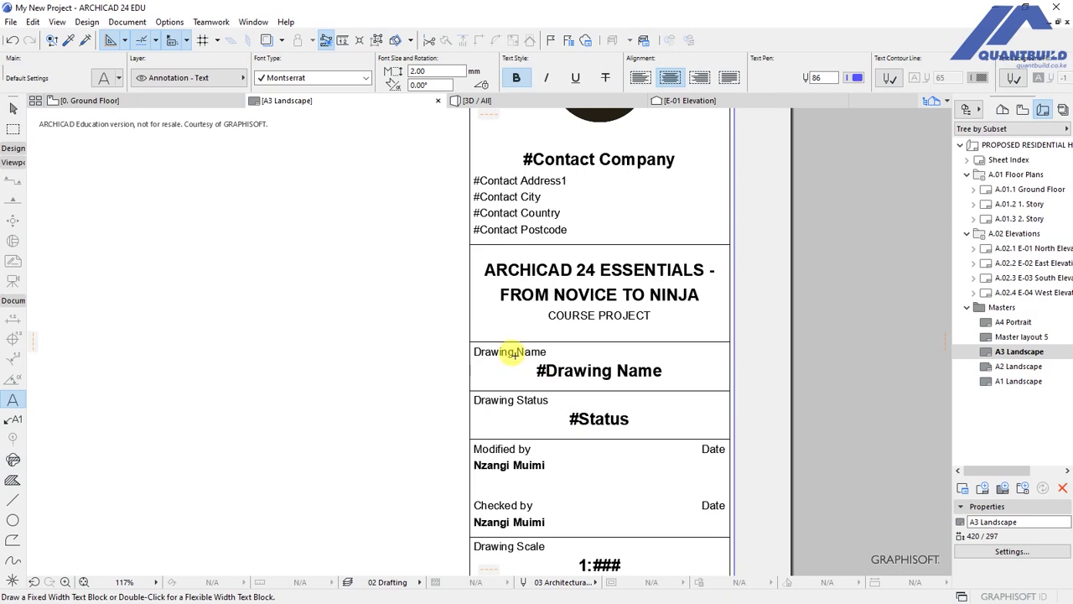
{"action": "scroll", "coordinate": [514, 353], "scroll_direction": "up", "scroll_amount": 3}
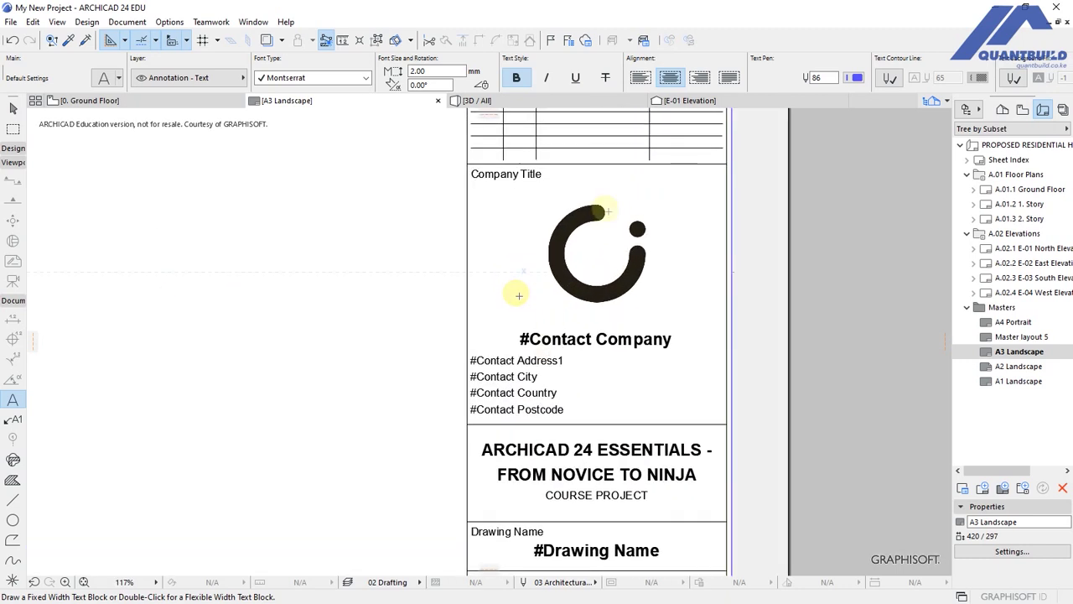
Swap the title block's placeholder logo figure for the QuantBuild Logo-01.png image.
{"action": "left_click", "coordinate": [596, 290], "text": "shift"}
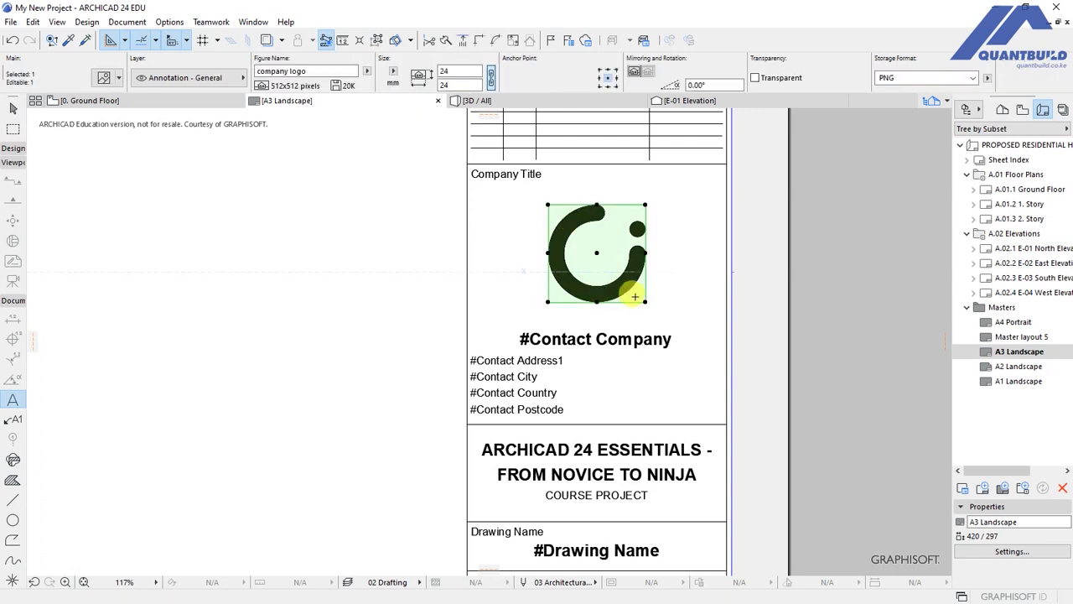
{"action": "key", "text": "Escape"}
{"action": "left_click", "coordinate": [606, 292], "text": "shift"}
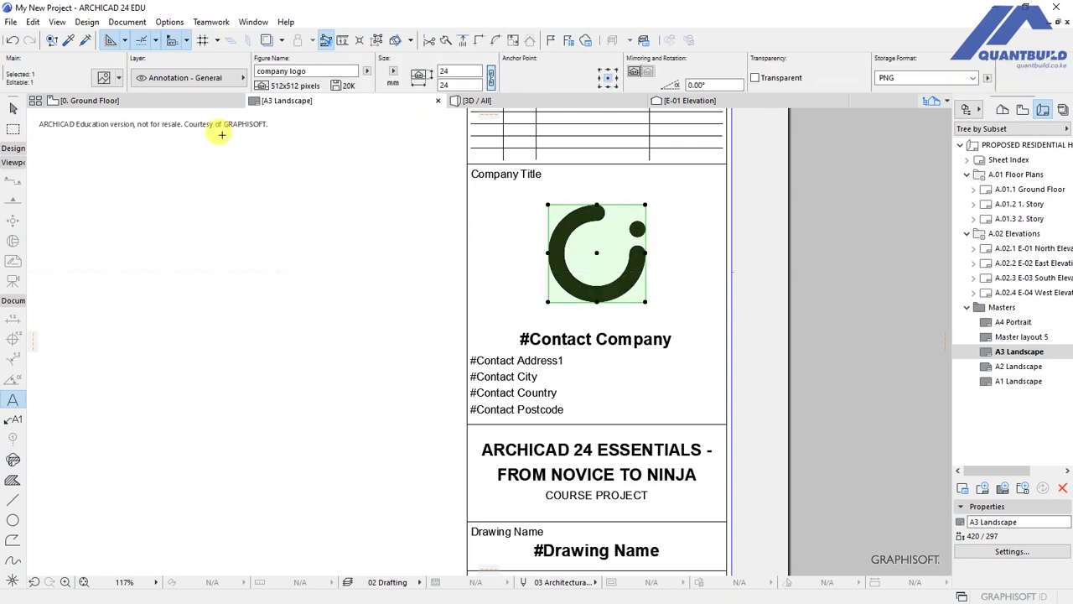
{"action": "left_click", "coordinate": [104, 78]}
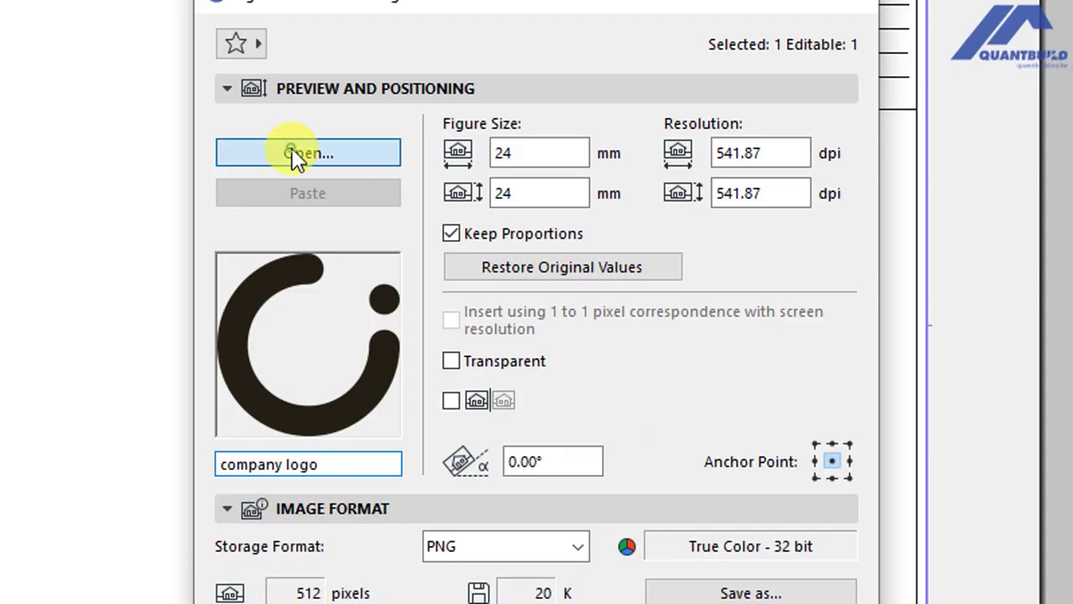
{"action": "left_click", "coordinate": [419, 186]}
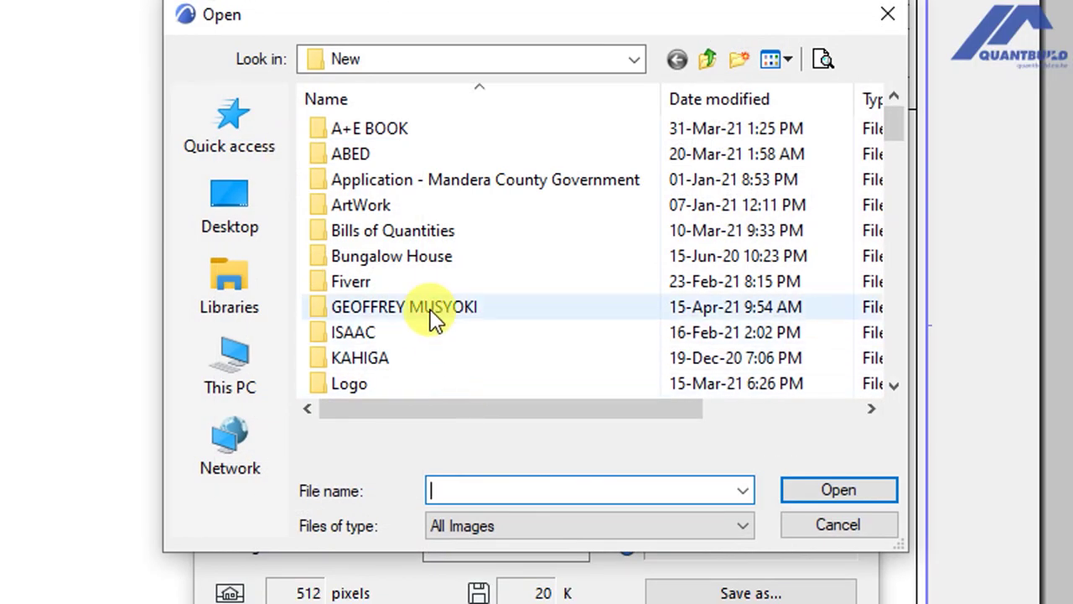
{"action": "type", "text": "qua"}
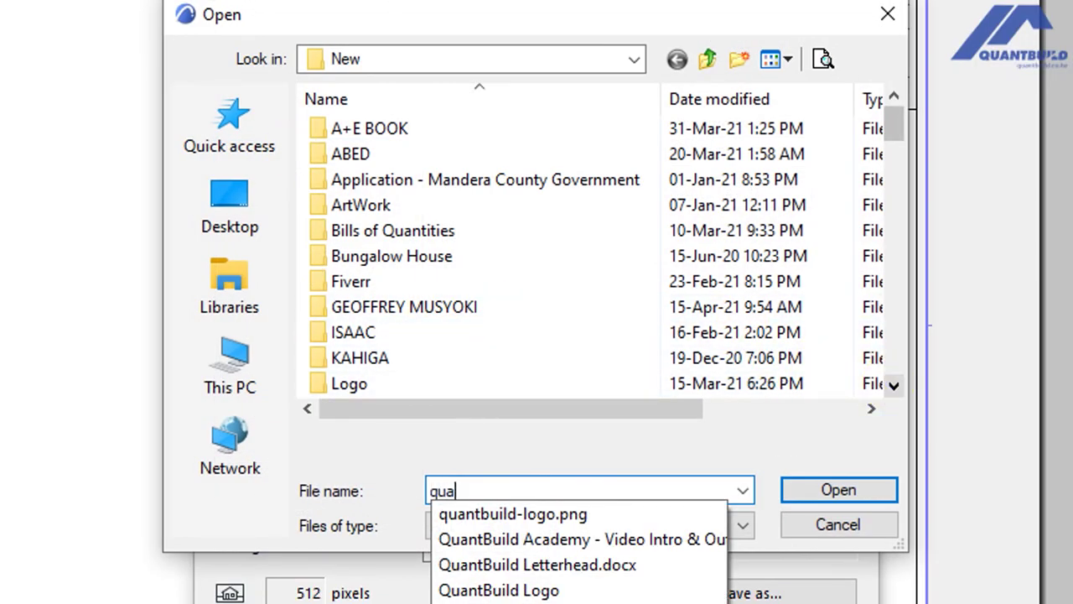
{"action": "type", "text": "n"}
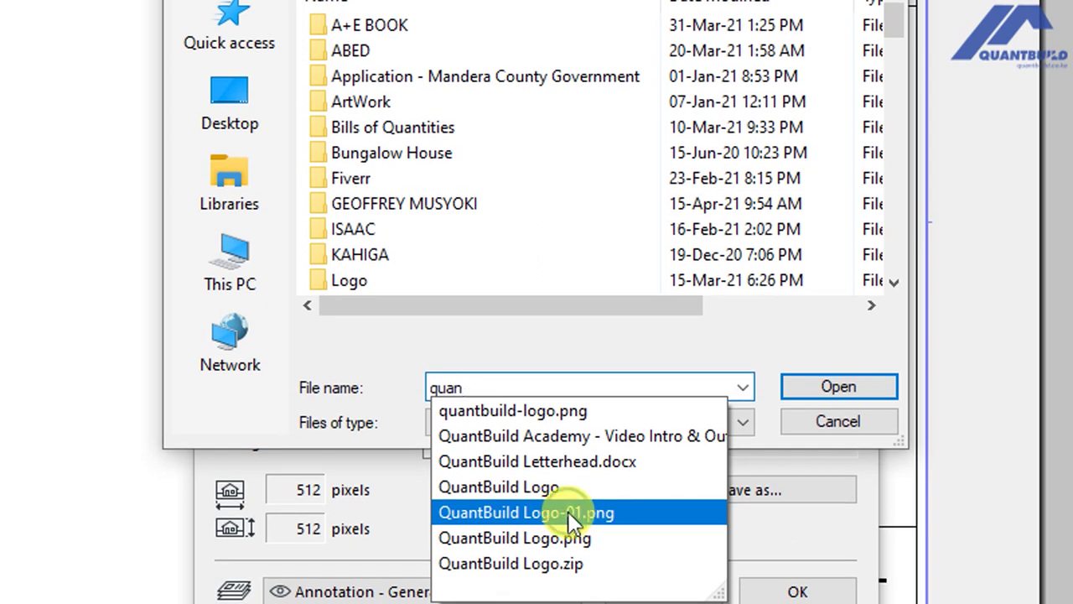
{"action": "left_click", "coordinate": [567, 510]}
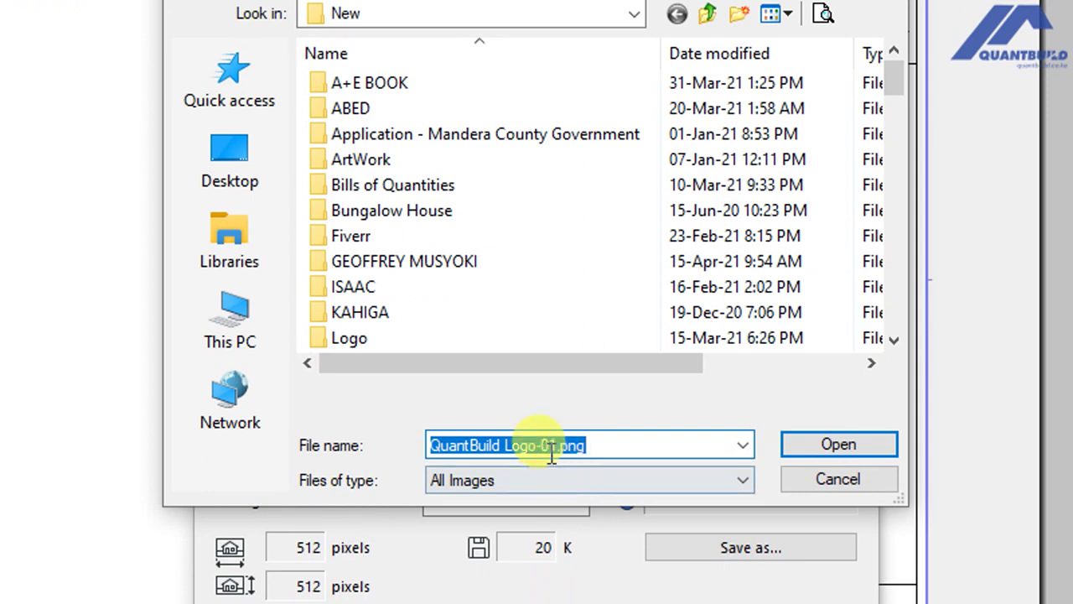
{"action": "left_click", "coordinate": [812, 451]}
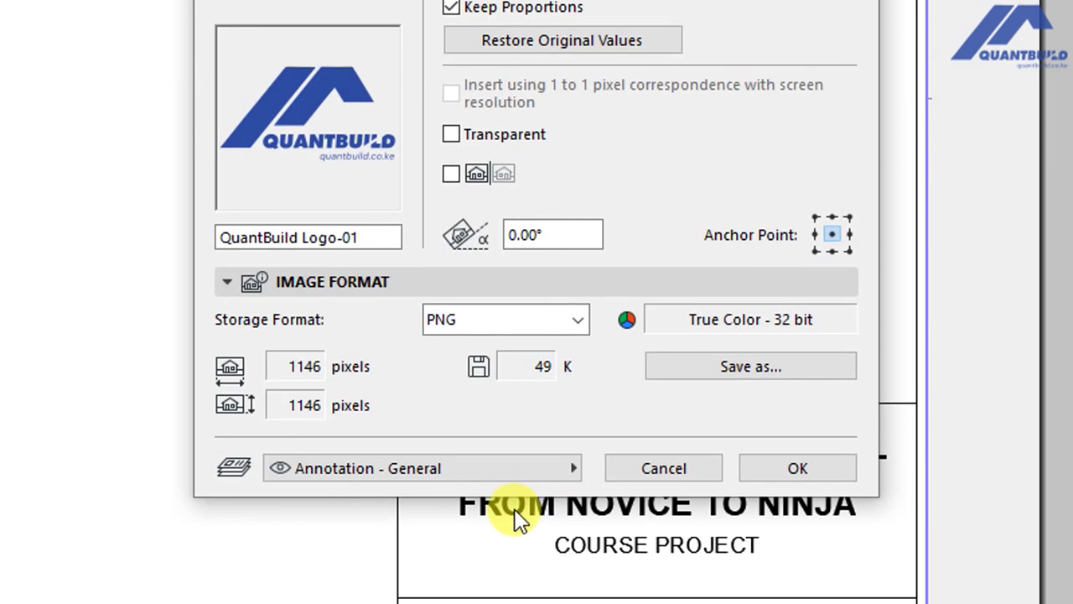
{"action": "left_click", "coordinate": [764, 468]}
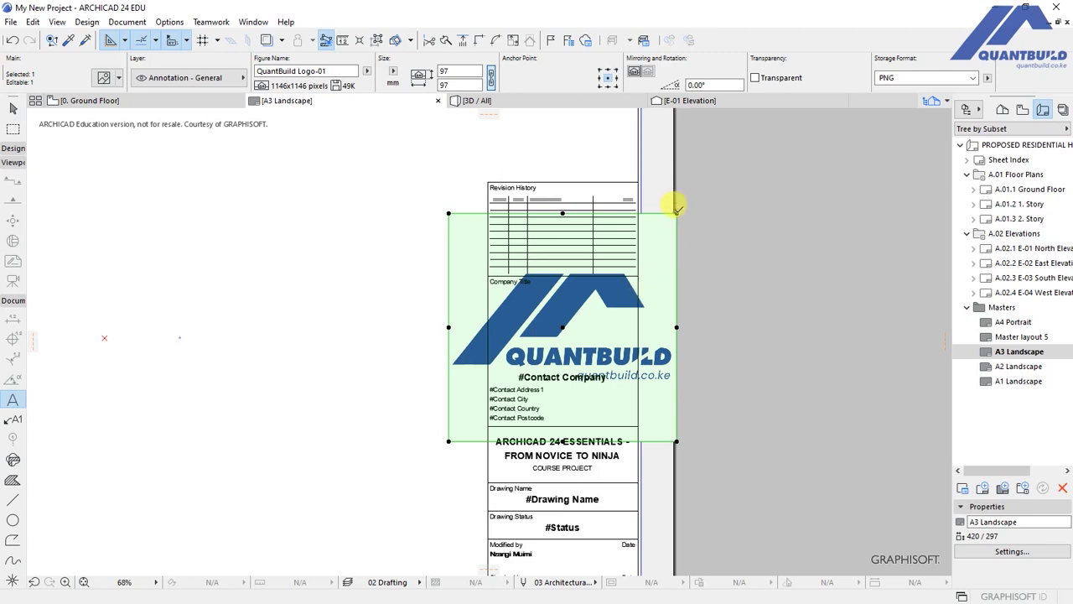
Stretch the QuantBuild logo to 38 mm and move it into the Company Title box above #Contact Company.
{"action": "left_click", "coordinate": [677, 212]}
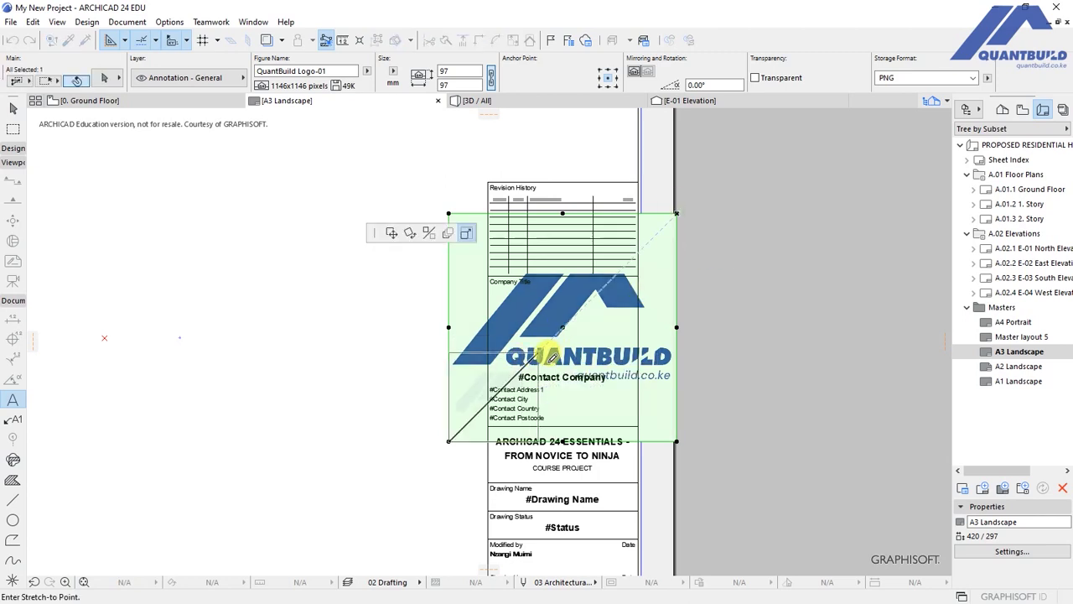
{"action": "left_click", "coordinate": [493, 414]}
{"action": "key", "text": "ctrl+d"}
{"action": "left_click", "coordinate": [492, 403]}
{"action": "left_click", "coordinate": [563, 338]}
{"action": "scroll", "coordinate": [575, 353], "scroll_direction": "up", "scroll_amount": 4}
{"action": "left_click", "coordinate": [558, 354]}
{"action": "left_click", "coordinate": [558, 379]}
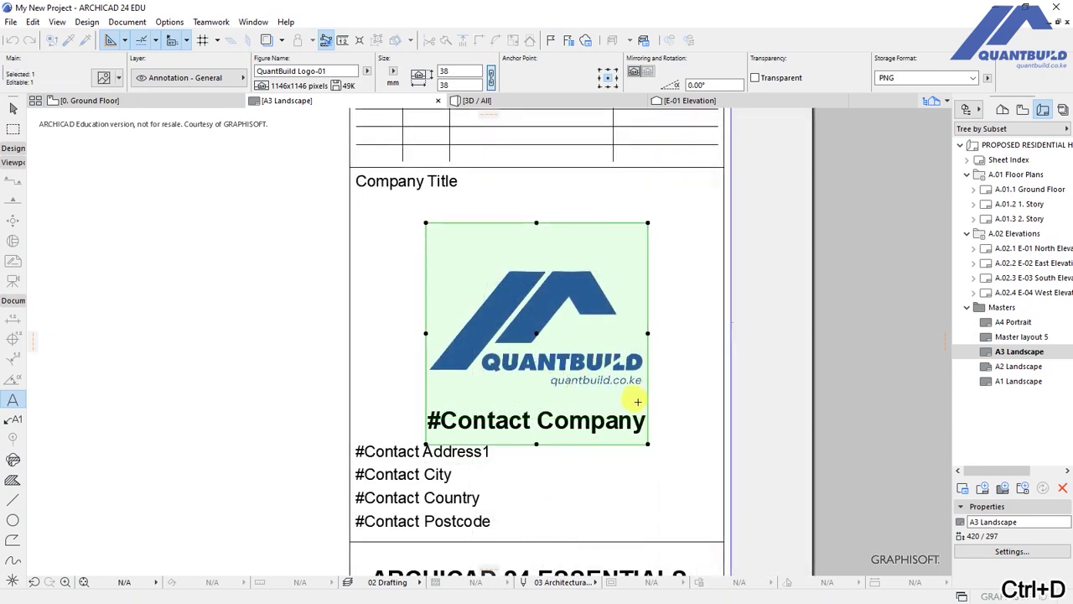
{"action": "key", "text": "Escape"}
{"action": "scroll", "coordinate": [527, 362], "scroll_direction": "down", "scroll_amount": 3}
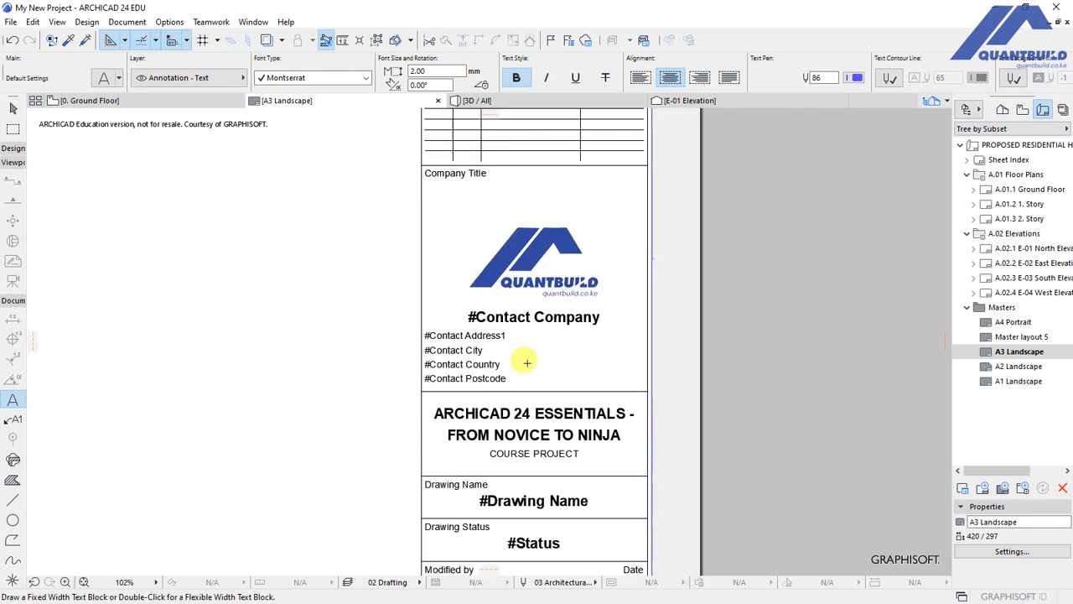
Replace the #Contact Company line with the contact's full name.
{"action": "scroll", "coordinate": [526, 362], "scroll_direction": "up", "scroll_amount": 1}
{"action": "left_click", "coordinate": [500, 360]}
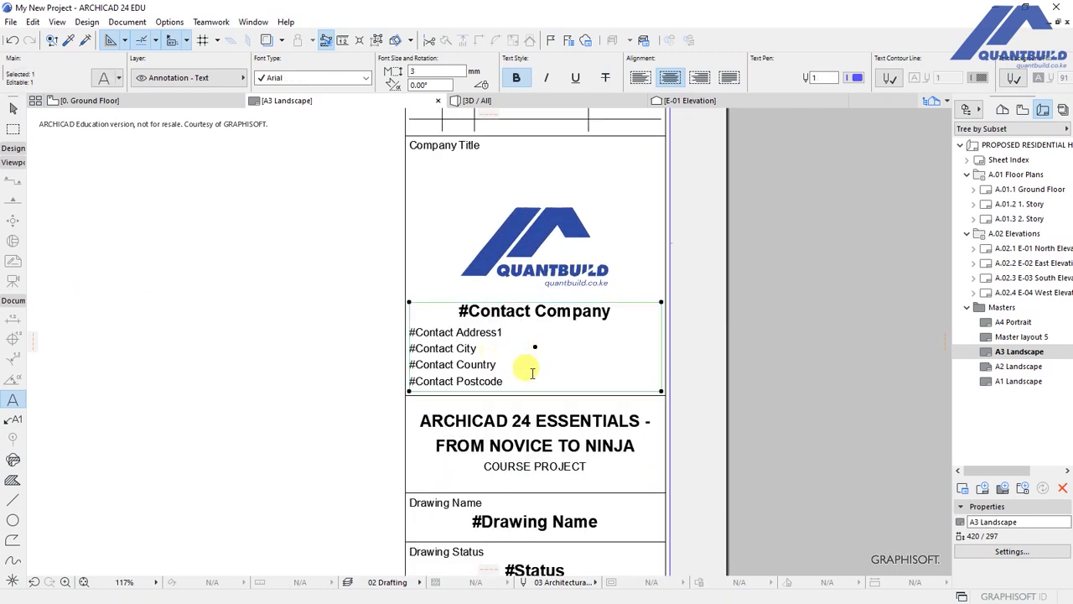
{"action": "left_click", "coordinate": [614, 314]}
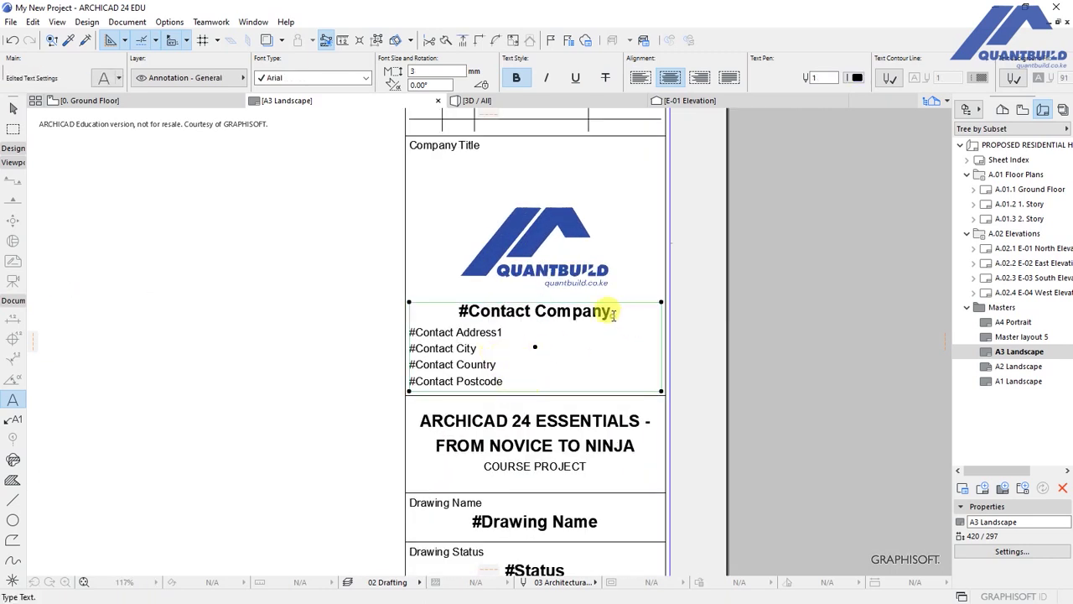
{"action": "key", "text": "ctrl+a"}
{"action": "left_click_drag", "start_coordinate": [616, 313], "coordinate": [464, 312]}
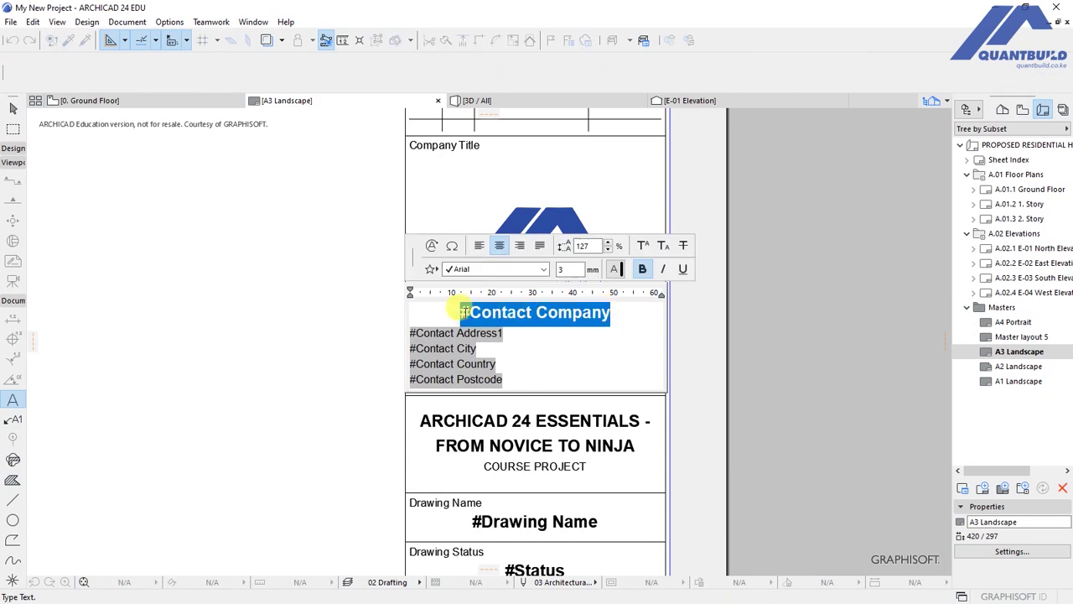
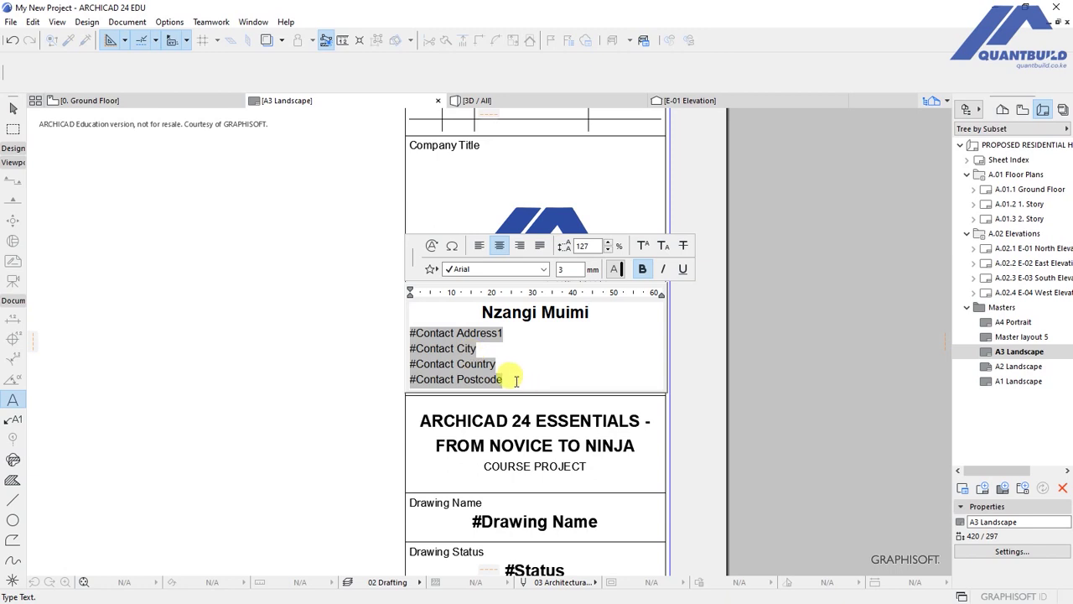
Replace the four #Contact address lines with the postal box, city and e-mail lines.
{"action": "left_click_drag", "start_coordinate": [508, 384], "coordinate": [399, 330]}
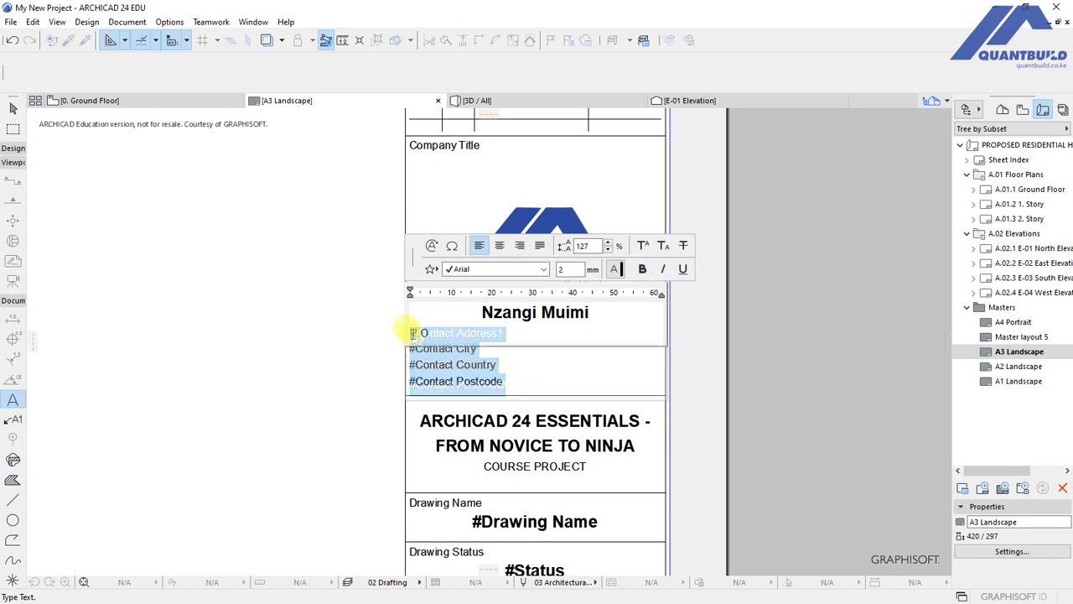
{"action": "key", "text": "Return"}
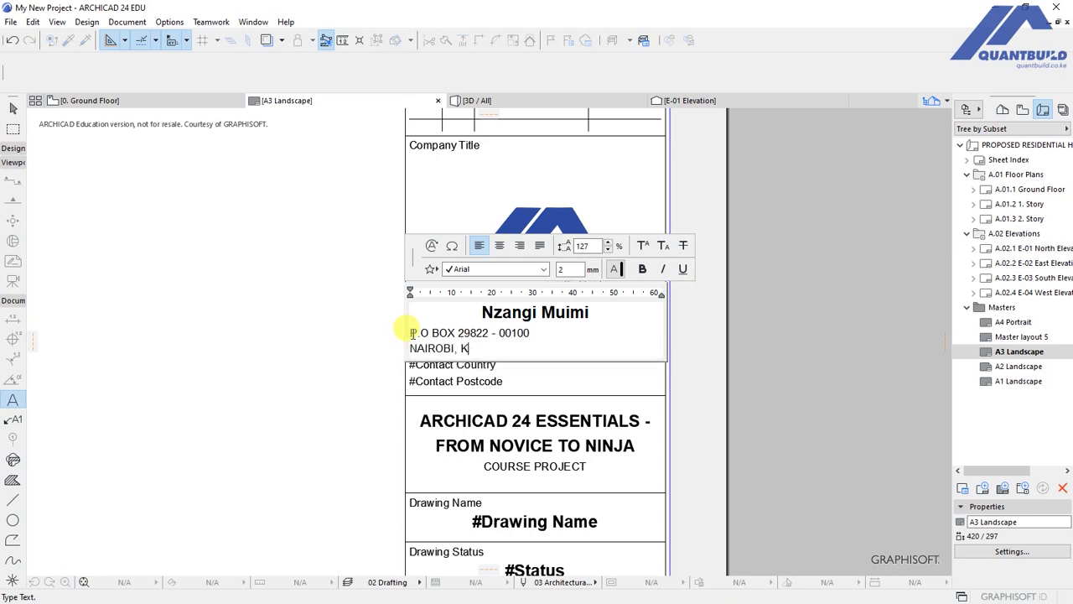
{"action": "key", "text": "Return"}
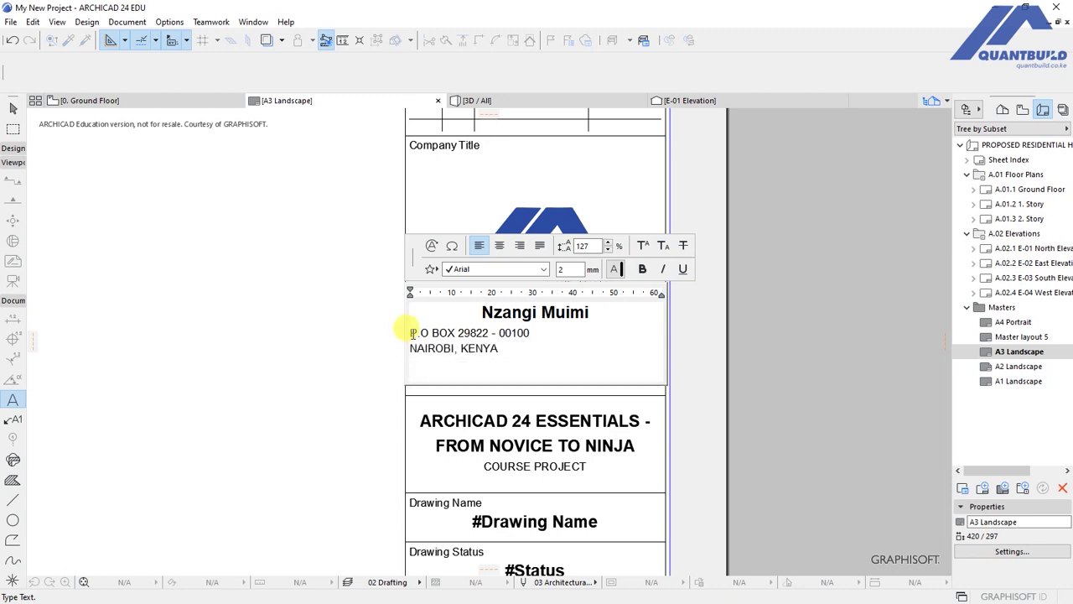
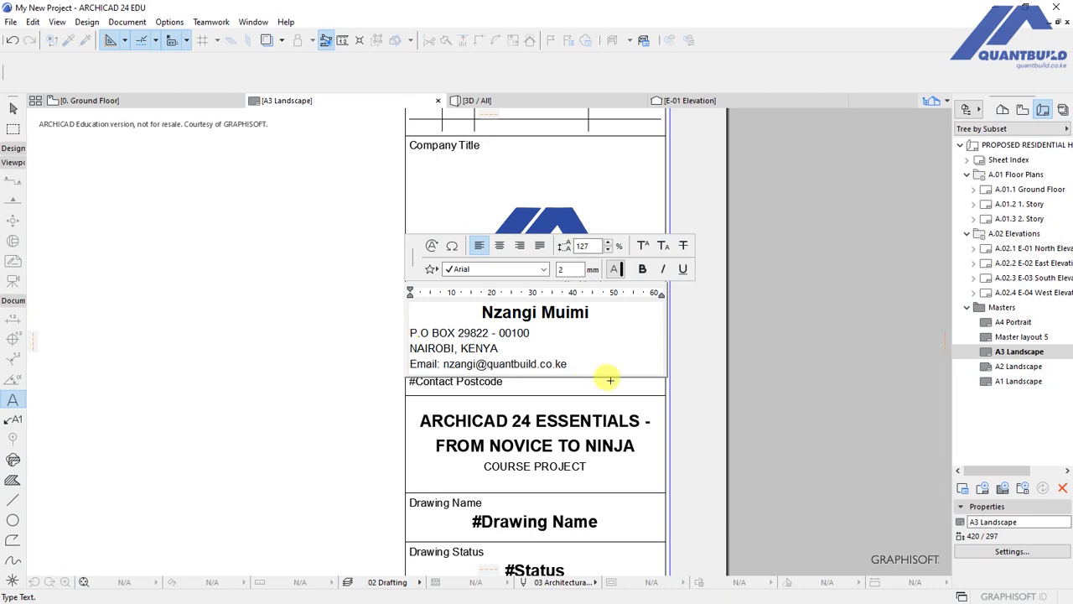
Centre-align the three address lines and finish editing the text block.
{"action": "left_click_drag", "start_coordinate": [573, 363], "coordinate": [386, 335]}
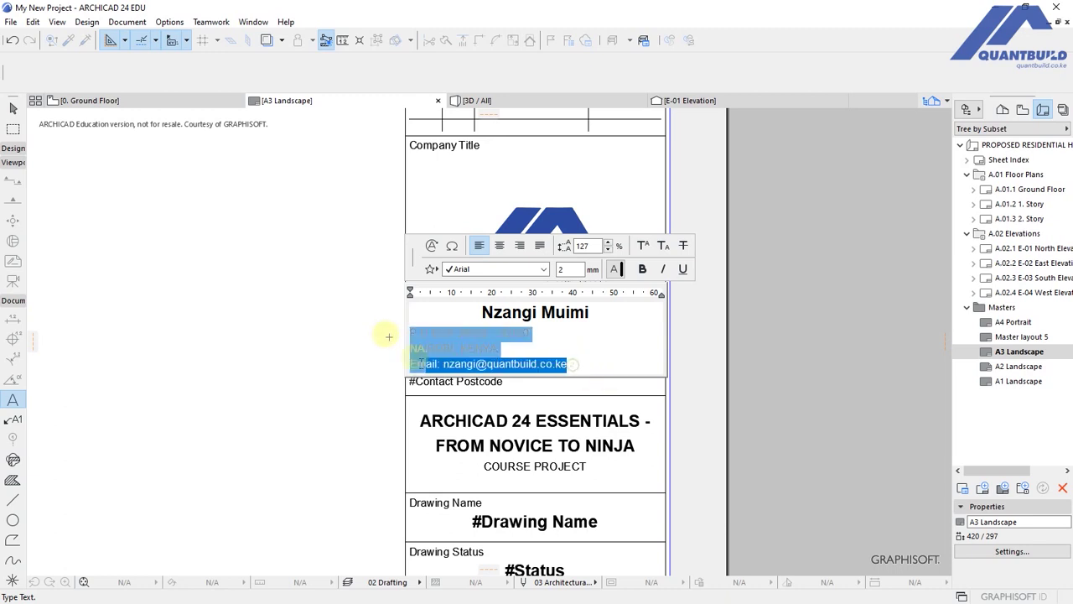
{"action": "left_click", "coordinate": [499, 244]}
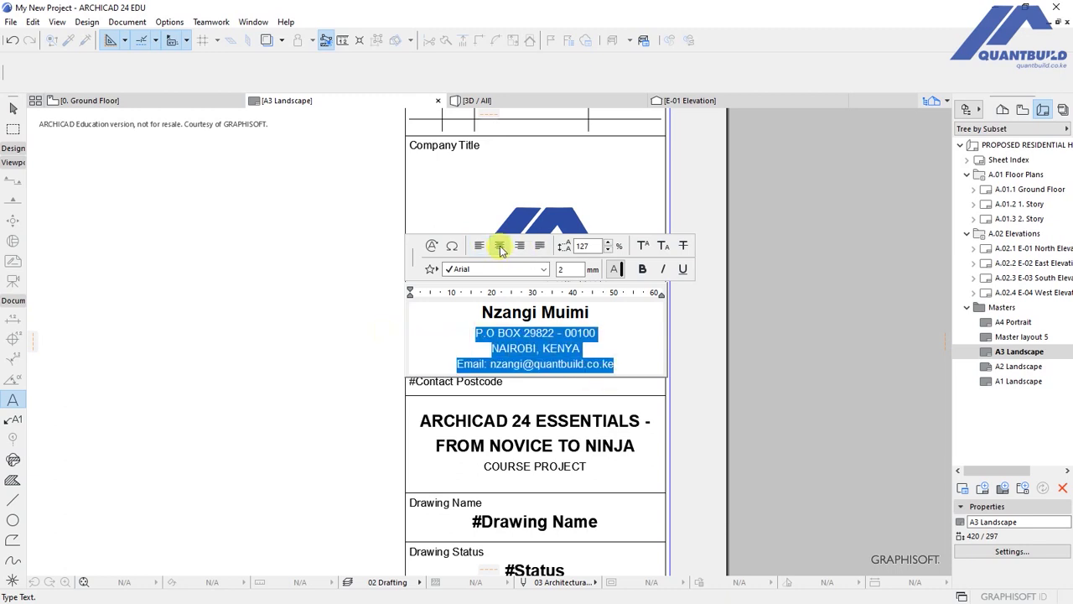
{"action": "left_click", "coordinate": [309, 348]}
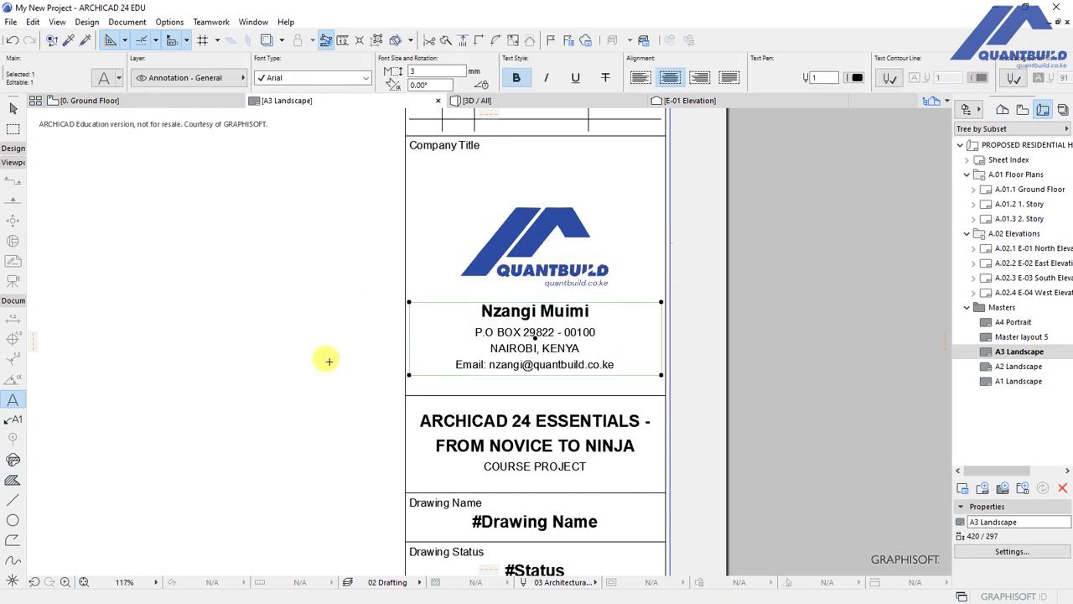
{"action": "key", "text": "Escape"}
{"action": "scroll", "coordinate": [652, 302], "scroll_direction": "down", "scroll_amount": 5}
{"action": "scroll", "coordinate": [656, 366], "scroll_direction": "up", "scroll_amount": 3}
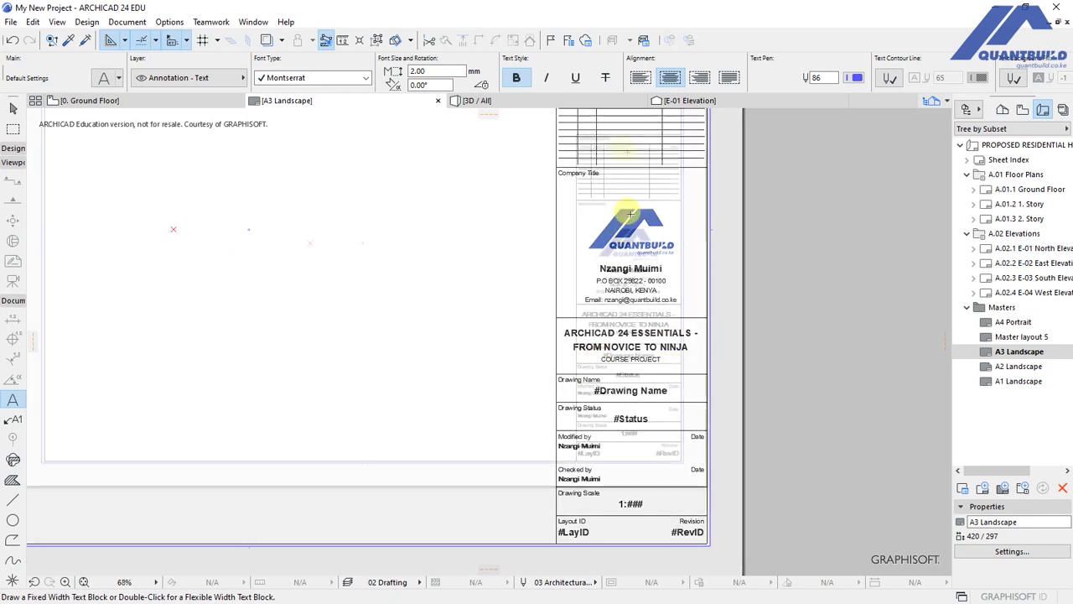
{"action": "middle_click_drag", "start_coordinate": [620, 248], "coordinate": [616, 311]}
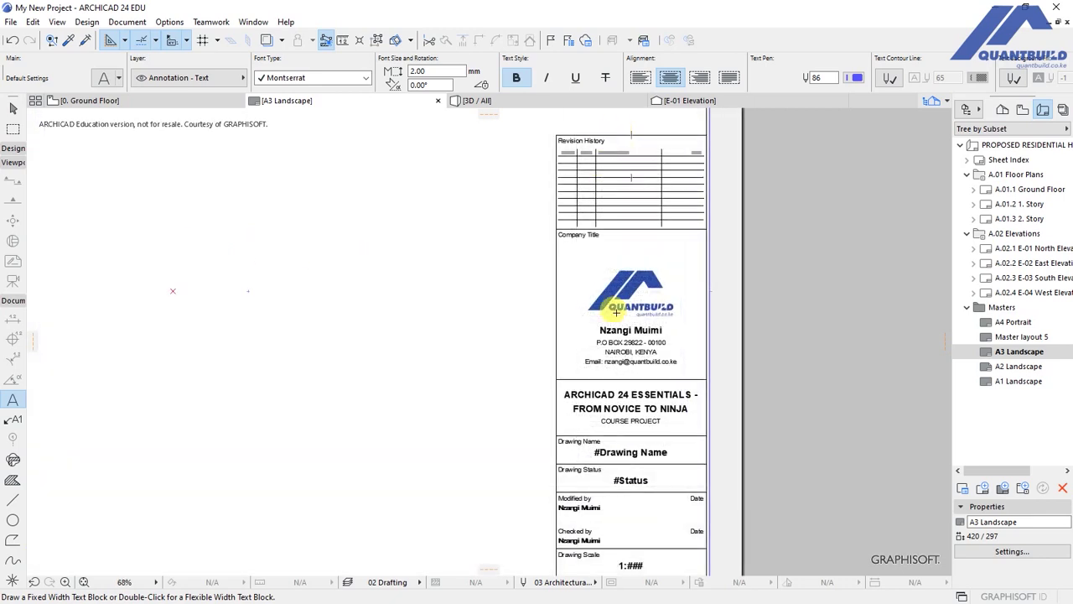
{"action": "scroll", "coordinate": [639, 340], "scroll_direction": "down", "scroll_amount": 2}
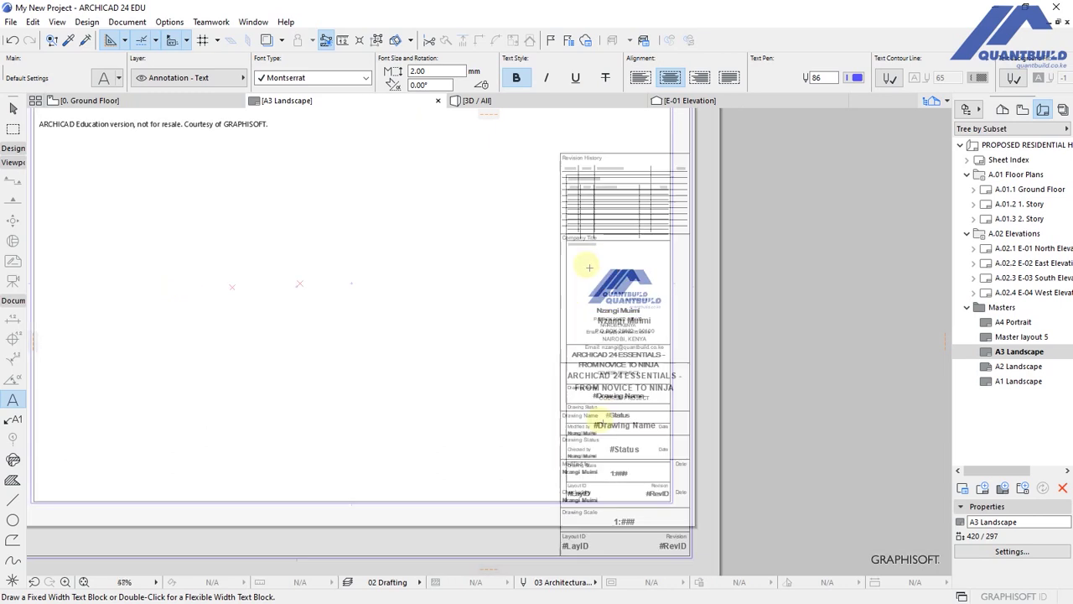
{"action": "scroll", "coordinate": [635, 414], "scroll_direction": "down", "scroll_amount": 2}
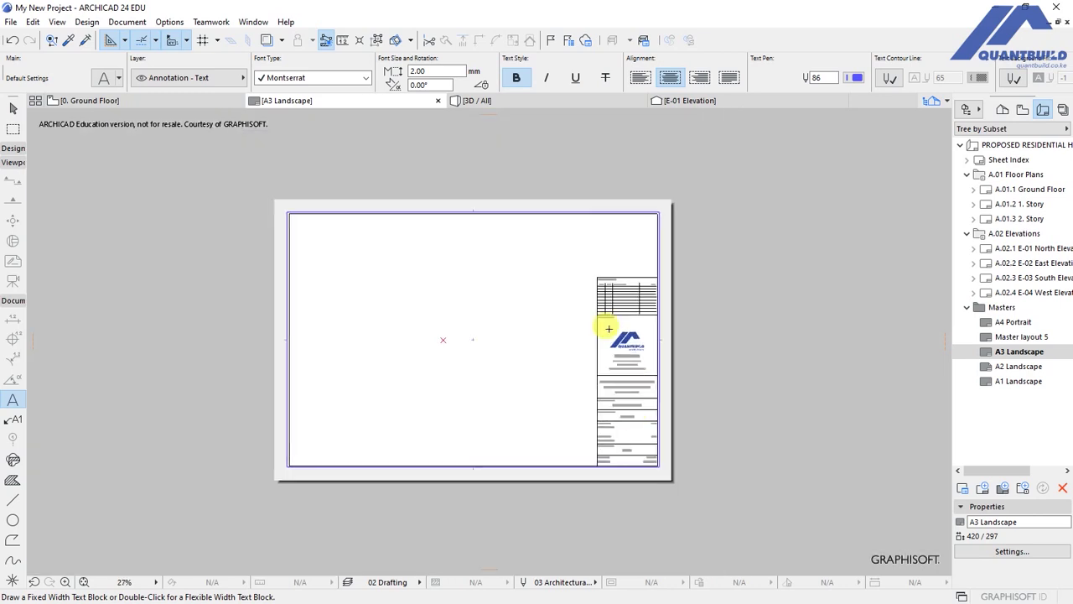
{"action": "scroll", "coordinate": [687, 335], "scroll_direction": "up", "scroll_amount": 4}
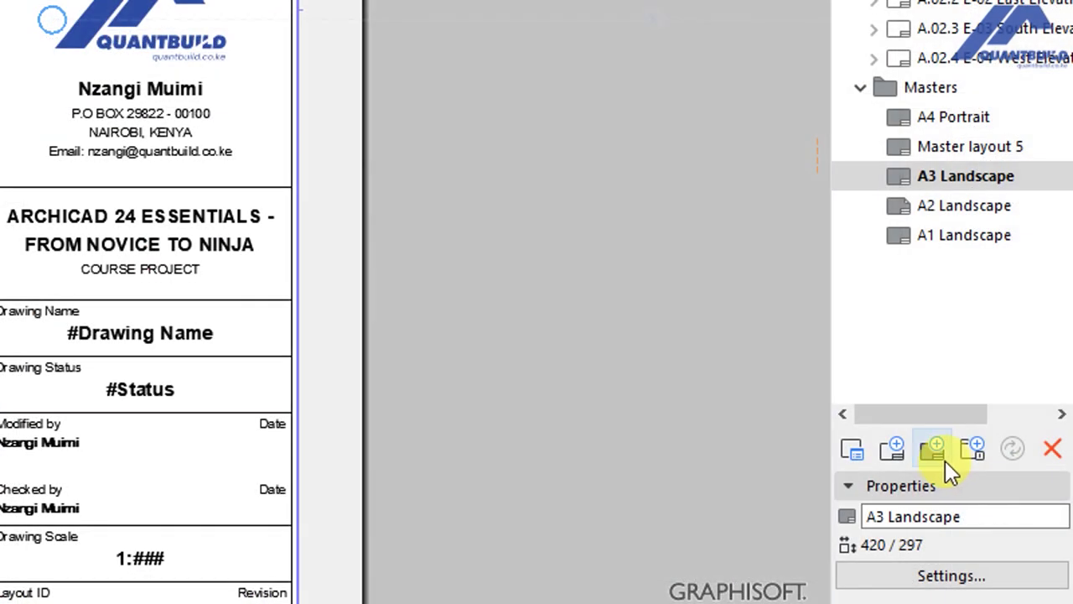
Start a new layout from the Navigator Layout Book.
{"action": "left_click", "coordinate": [895, 451]}
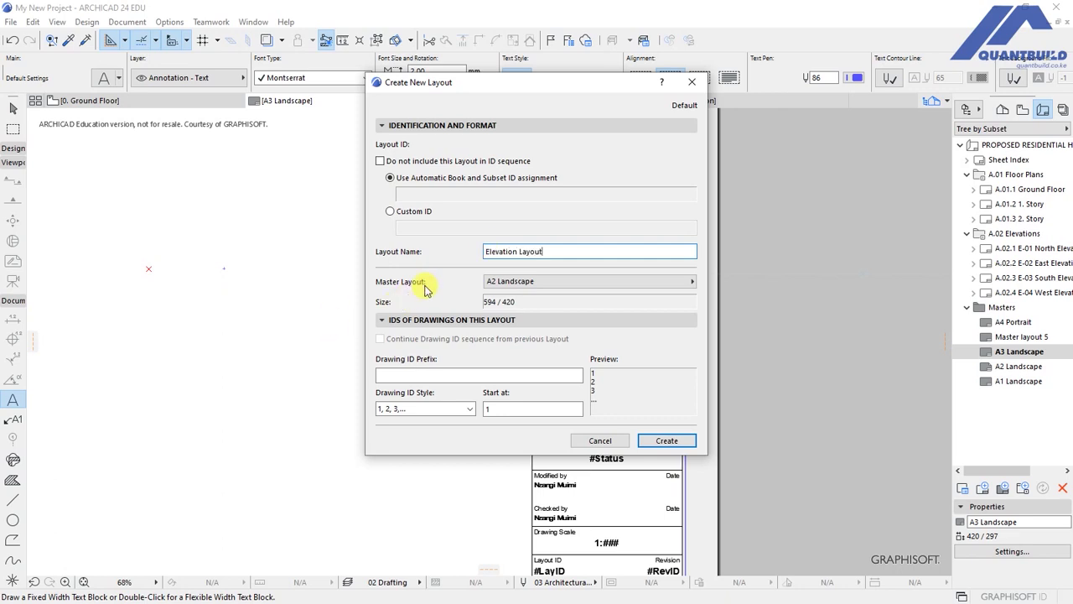
Create Elevation Layout on the A3 Landscape master (420 × 297).
{"action": "left_click", "coordinate": [688, 282]}
{"action": "left_click", "coordinate": [719, 306]}
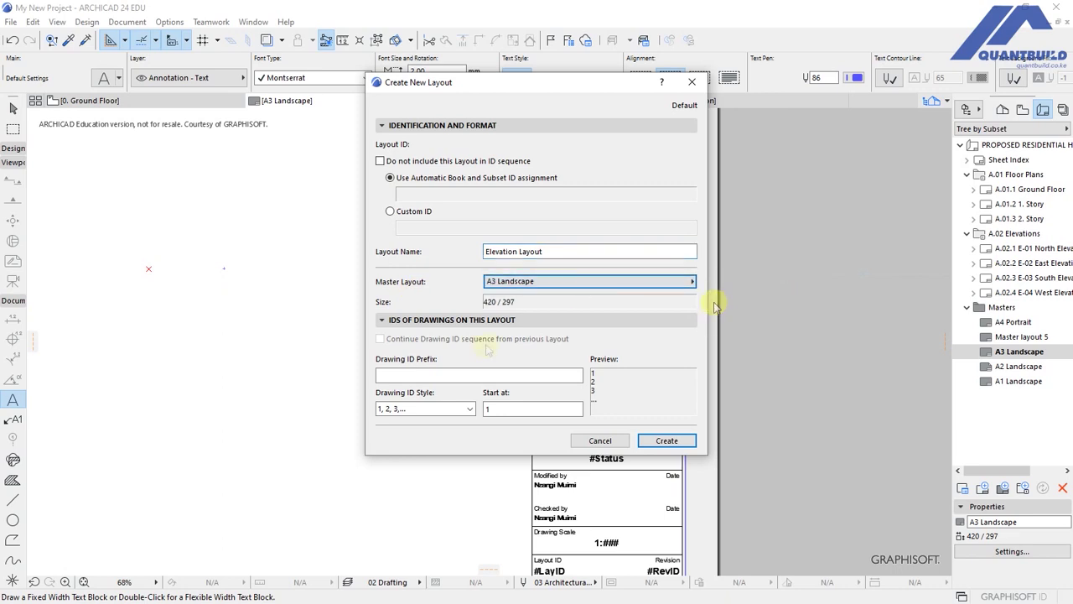
{"action": "left_click", "coordinate": [667, 441]}
Zoom around the new A.03 sheet's title block, then switch the Navigator to the Project Map.
{"action": "scroll", "coordinate": [536, 378], "scroll_direction": "down", "scroll_amount": 5}
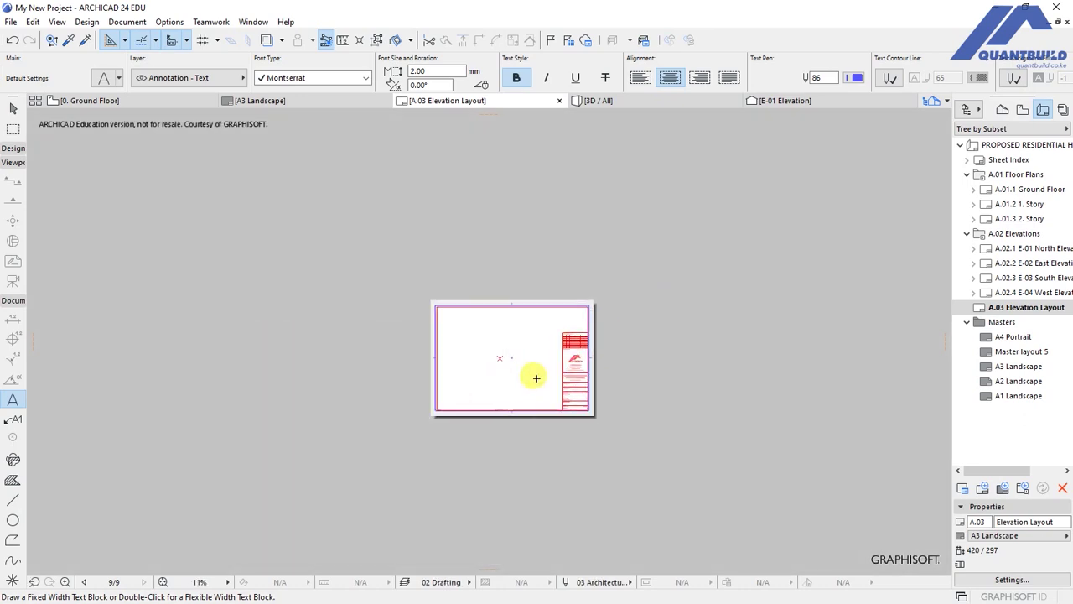
{"action": "scroll", "coordinate": [572, 366], "scroll_direction": "up", "scroll_amount": 4}
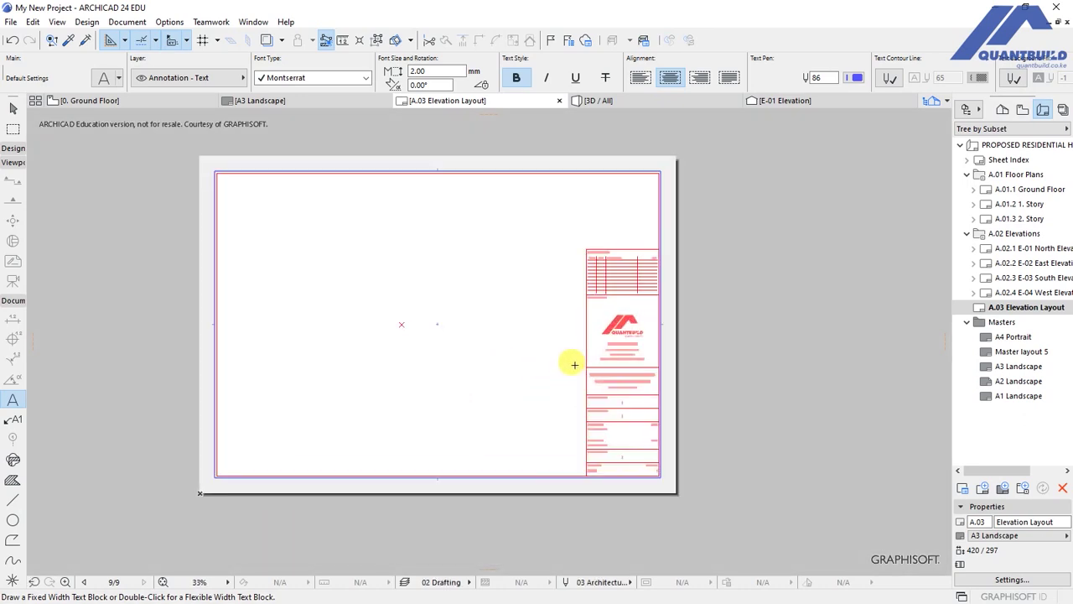
{"action": "scroll", "coordinate": [668, 397], "scroll_direction": "up", "scroll_amount": 1}
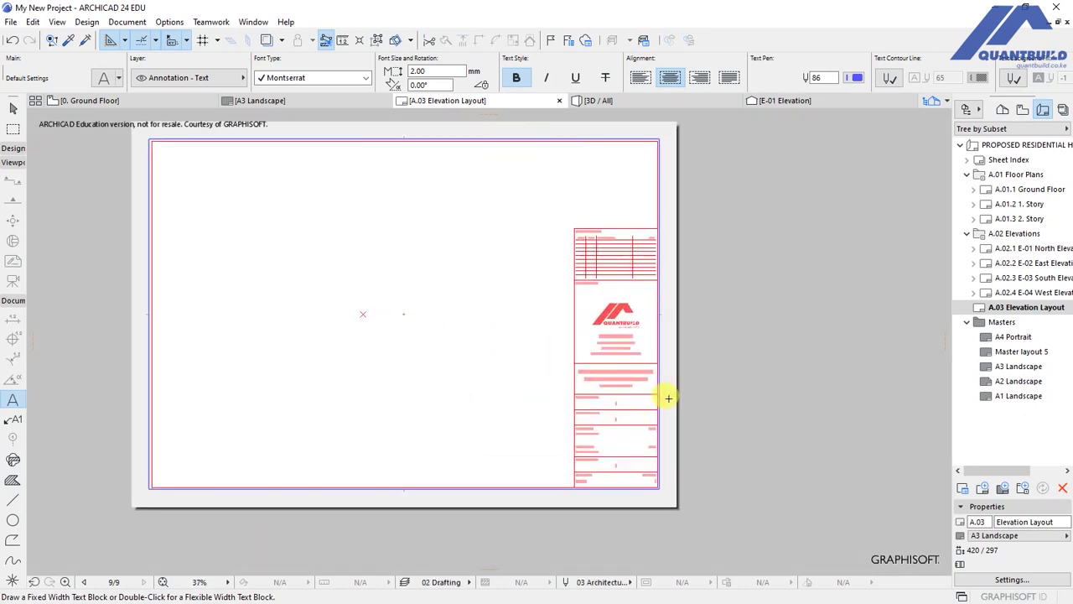
{"action": "scroll", "coordinate": [668, 397], "scroll_direction": "up", "scroll_amount": 1}
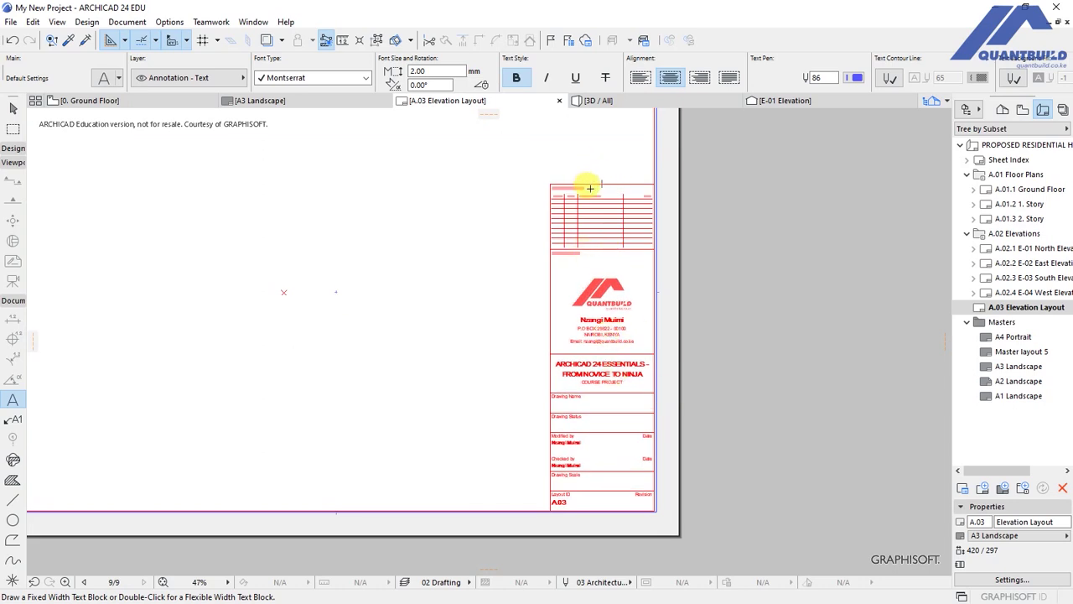
{"action": "scroll", "coordinate": [593, 187], "scroll_direction": "up", "scroll_amount": 2}
{"action": "scroll", "coordinate": [606, 136], "scroll_direction": "down", "scroll_amount": 3}
{"action": "scroll", "coordinate": [605, 230], "scroll_direction": "up", "scroll_amount": 3}
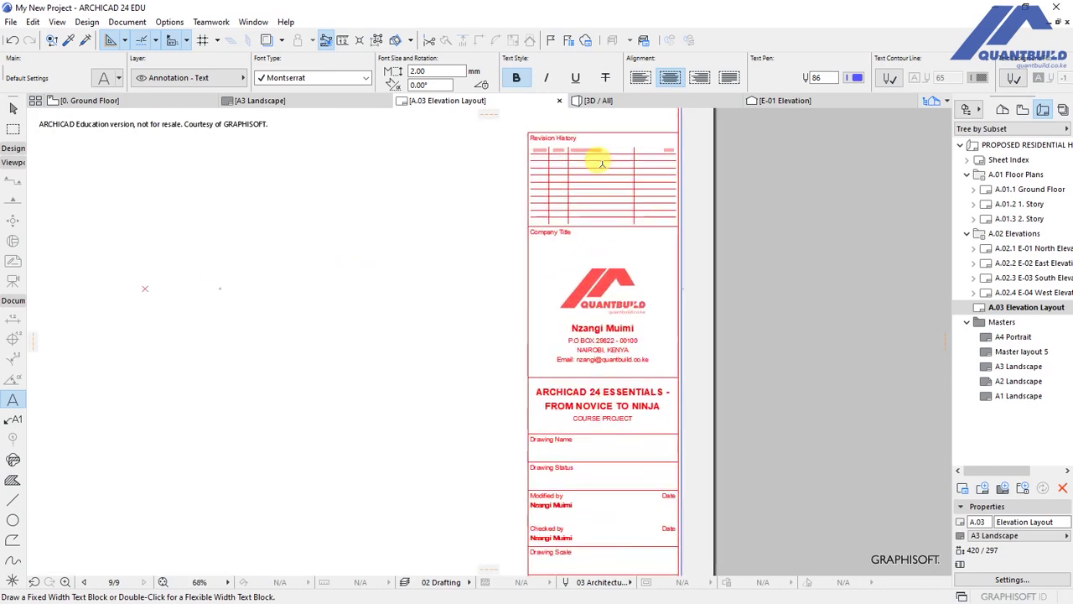
{"action": "scroll", "coordinate": [593, 286], "scroll_direction": "up", "scroll_amount": 1}
{"action": "scroll", "coordinate": [574, 363], "scroll_direction": "down", "scroll_amount": 3}
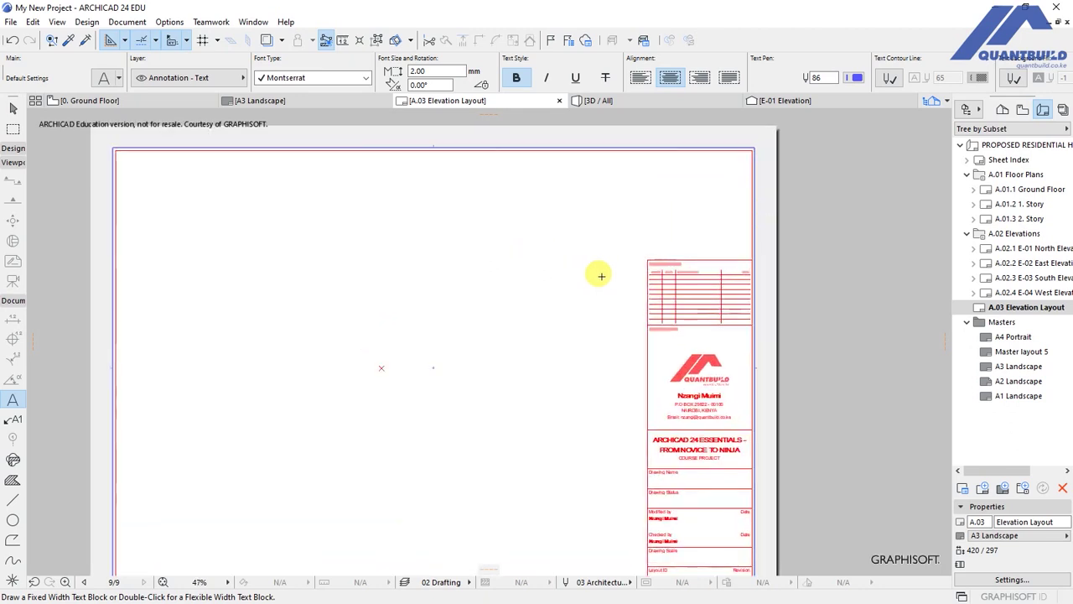
{"action": "scroll", "coordinate": [663, 271], "scroll_direction": "down", "scroll_amount": 1}
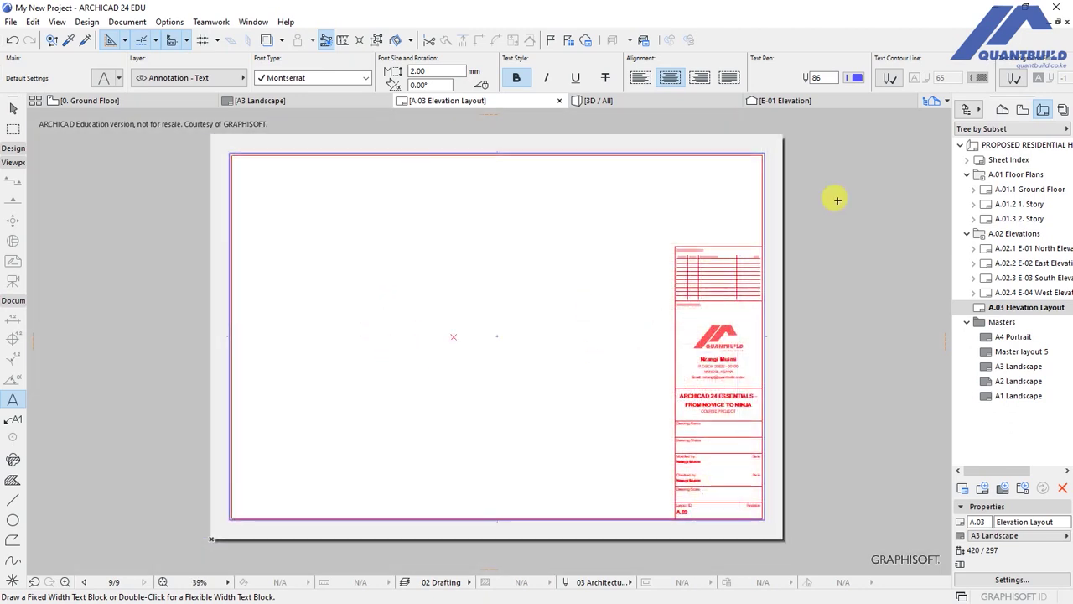
{"action": "left_click", "coordinate": [1000, 112]}
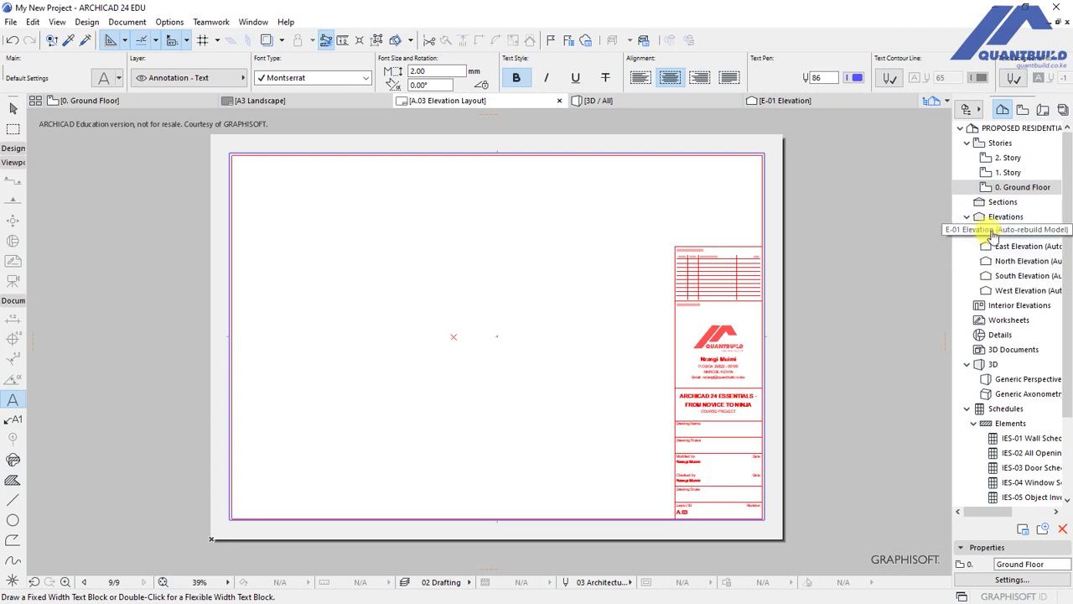
Place the E-01 elevation drawing on the sheet and trim its frame to fit inside the border.
{"action": "mouse_move", "coordinate": [992, 233]}
{"action": "left_mouse_down"}
{"action": "mouse_move", "coordinate": [556, 249]}
{"action": "mouse_move", "coordinate": [460, 349]}
{"action": "mouse_move", "coordinate": [452, 333]}
{"action": "mouse_move", "coordinate": [453, 342]}
{"action": "left_mouse_up"}
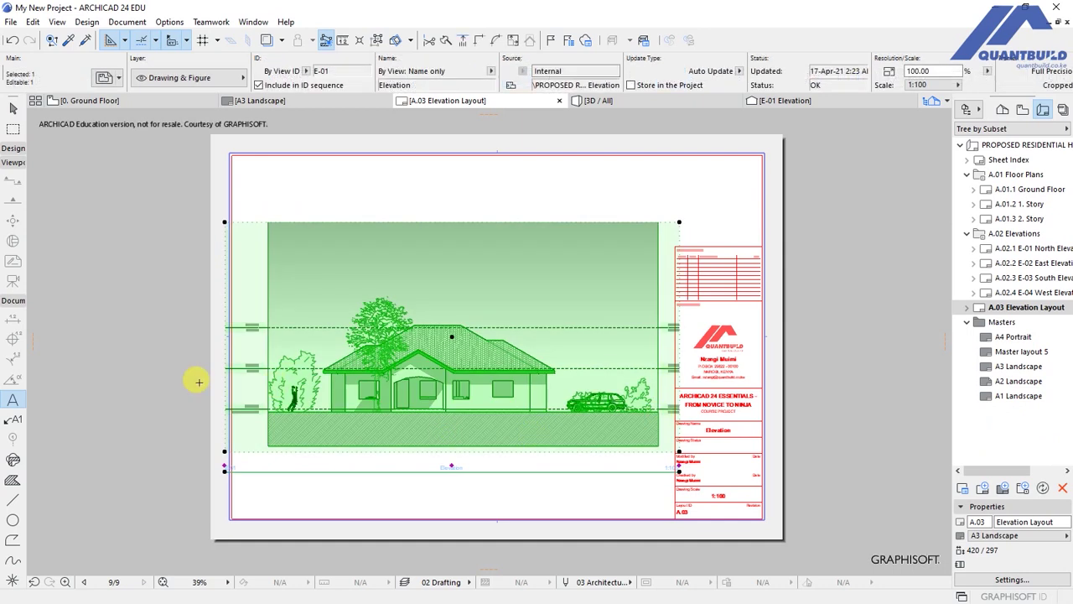
{"action": "scroll", "coordinate": [199, 382], "scroll_direction": "up", "scroll_amount": 3}
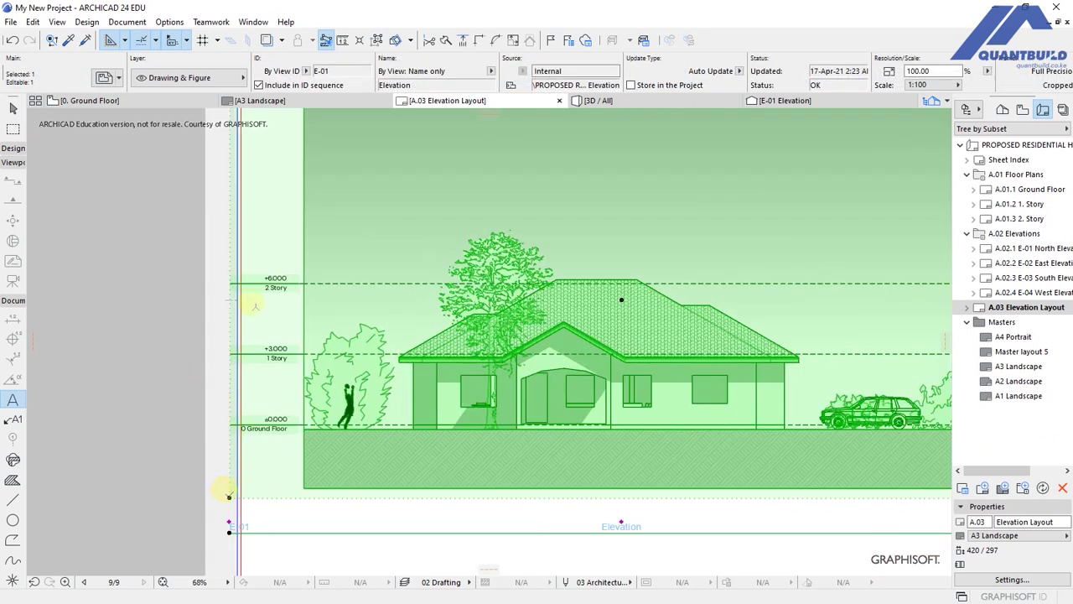
{"action": "left_click", "coordinate": [229, 302]}
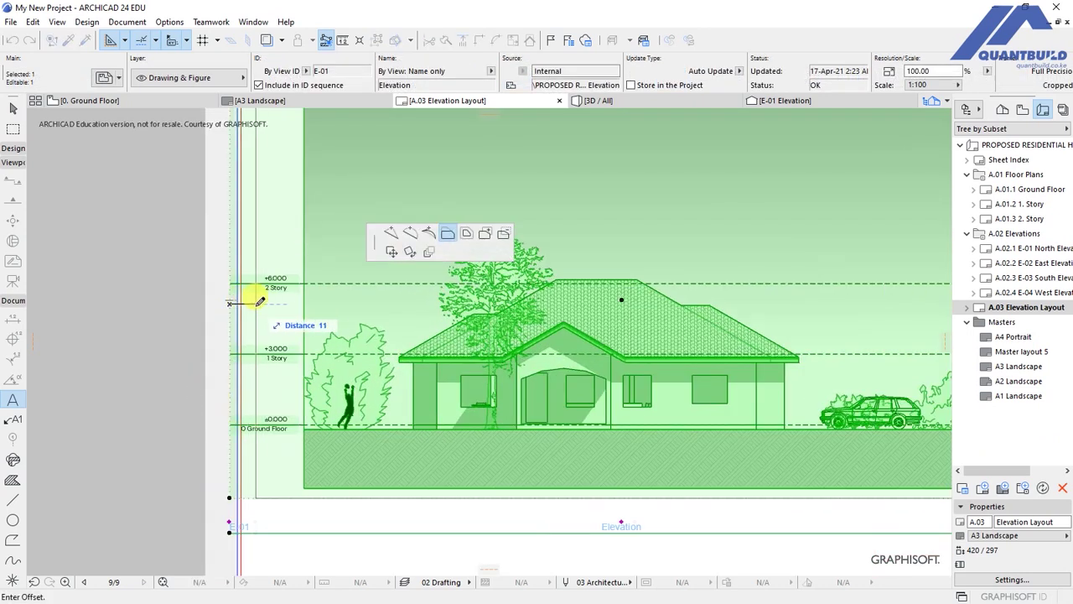
{"action": "scroll", "coordinate": [252, 315], "scroll_direction": "down", "scroll_amount": 3}
{"action": "left_click", "coordinate": [624, 358]}
{"action": "left_click", "coordinate": [673, 426]}
{"action": "left_click", "coordinate": [335, 459]}
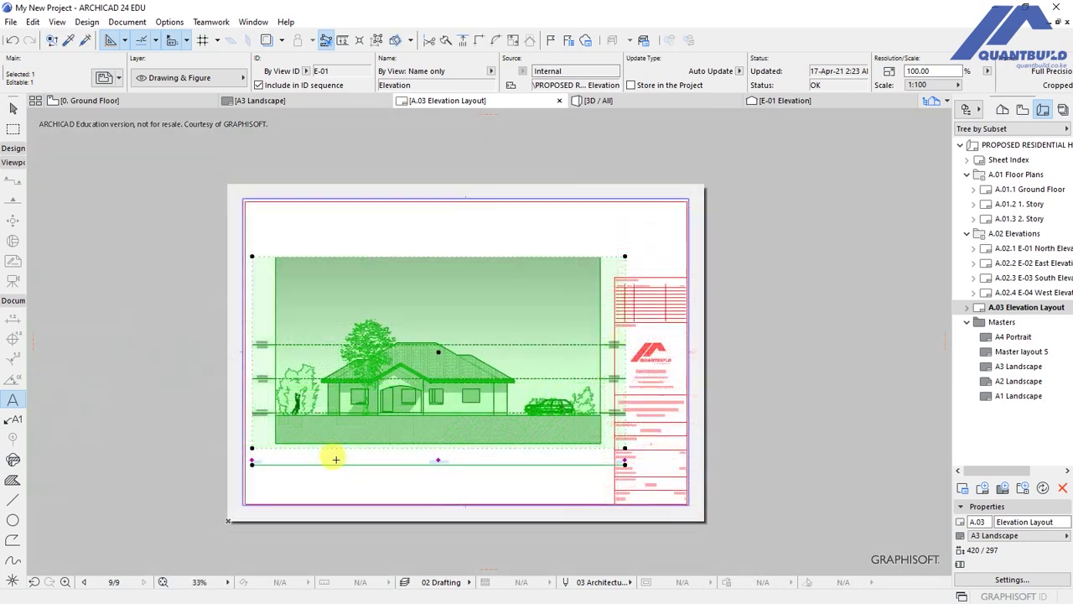
Move the elevation drawing by its lower-left corner to the left of the title block.
{"action": "scroll", "coordinate": [227, 435], "scroll_direction": "up", "scroll_amount": 3}
{"action": "key", "text": "ctrl+d"}
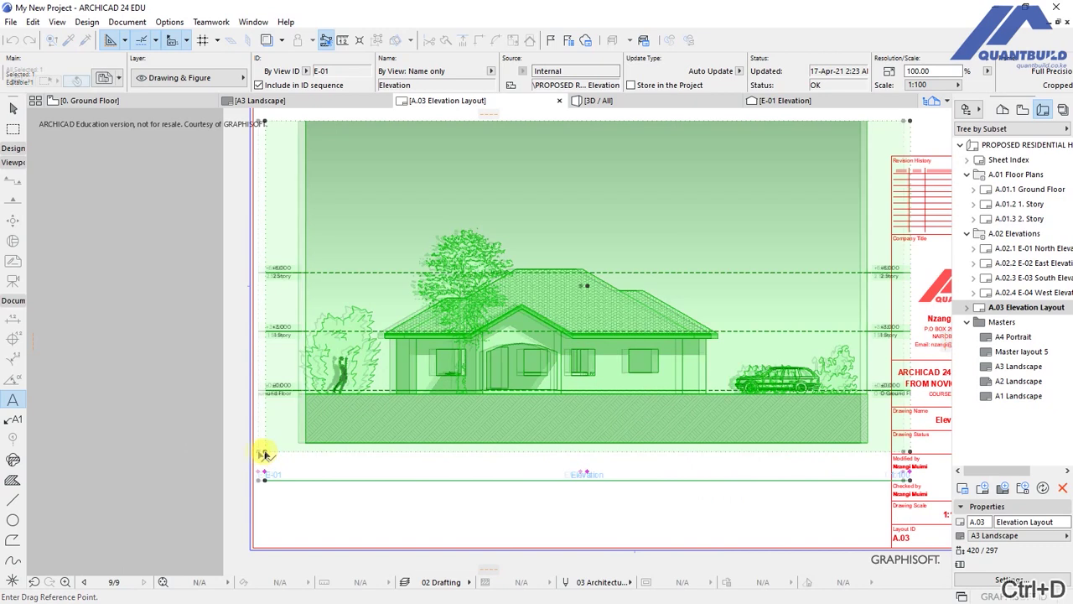
{"action": "left_click", "coordinate": [264, 454]}
{"action": "scroll", "coordinate": [252, 419], "scroll_direction": "down", "scroll_amount": 3}
{"action": "left_click", "coordinate": [731, 424]}
{"action": "key", "text": "Escape"}
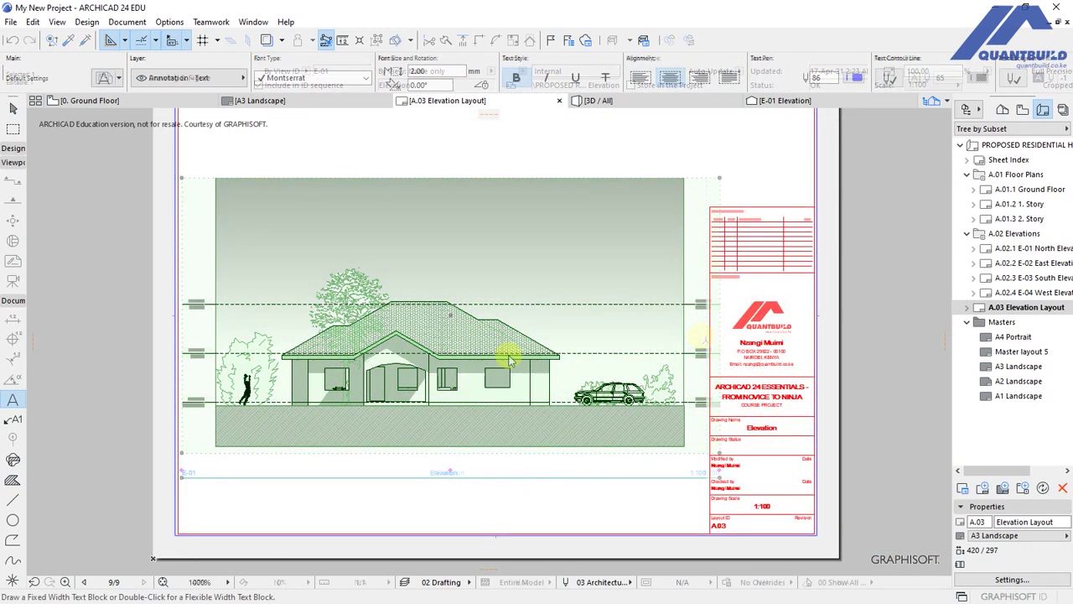
{"action": "scroll", "coordinate": [400, 418], "scroll_direction": "down", "scroll_amount": 1}
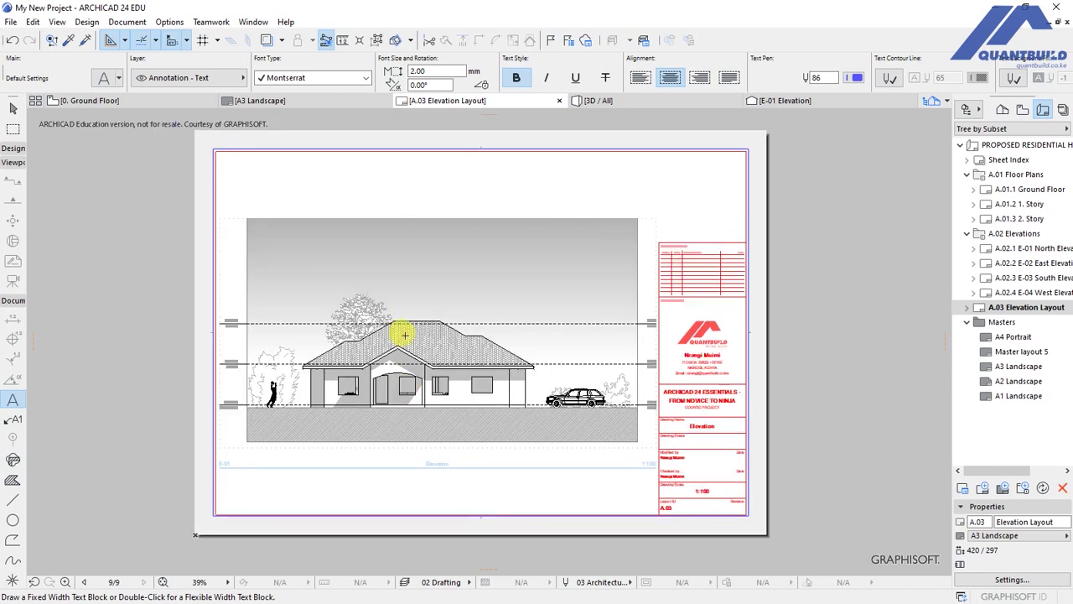
{"action": "scroll", "coordinate": [419, 297], "scroll_direction": "up", "scroll_amount": 2}
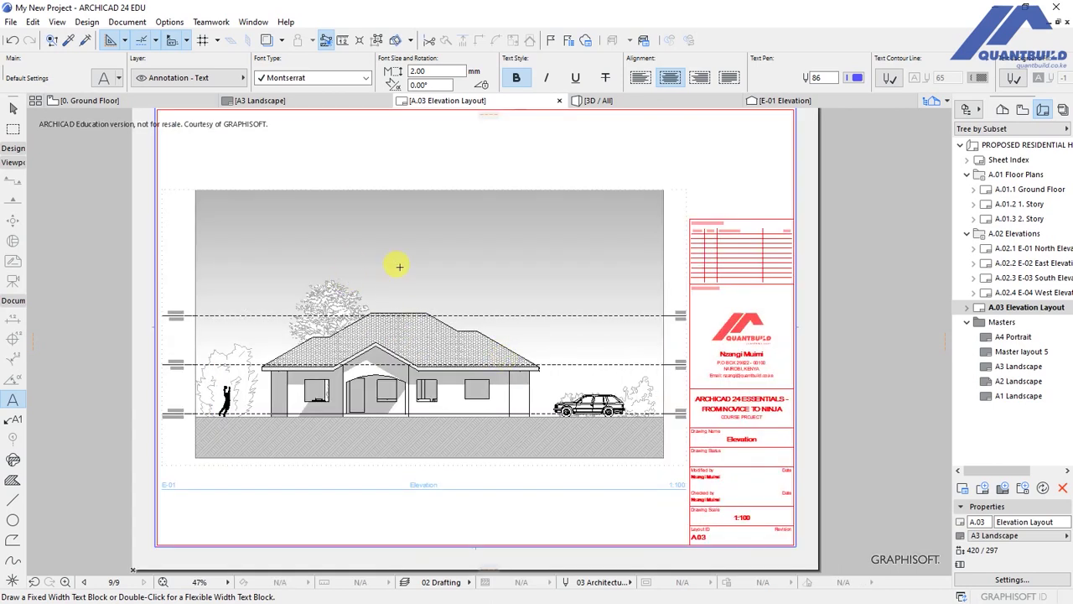
{"action": "scroll", "coordinate": [616, 429], "scroll_direction": "down", "scroll_amount": 2}
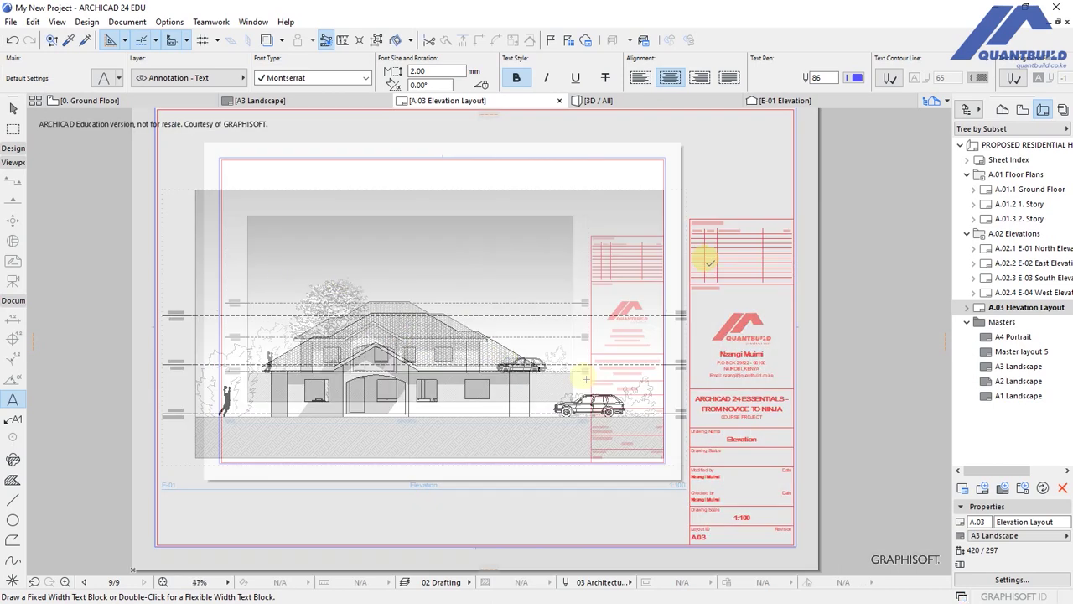
{"action": "scroll", "coordinate": [633, 417], "scroll_direction": "up", "scroll_amount": 3}
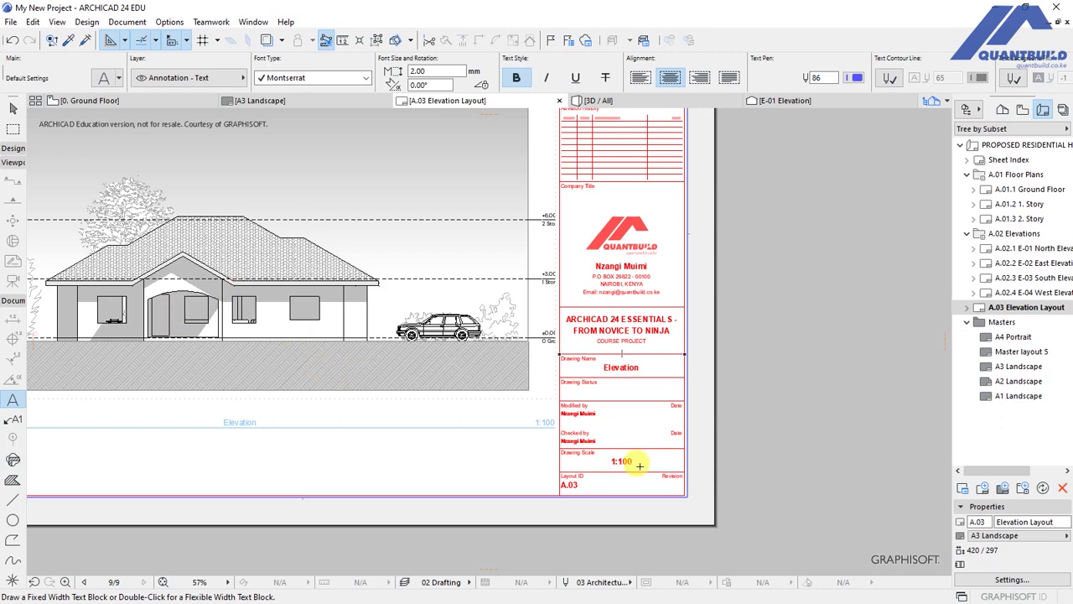
{"action": "scroll", "coordinate": [630, 503], "scroll_direction": "up", "scroll_amount": 3}
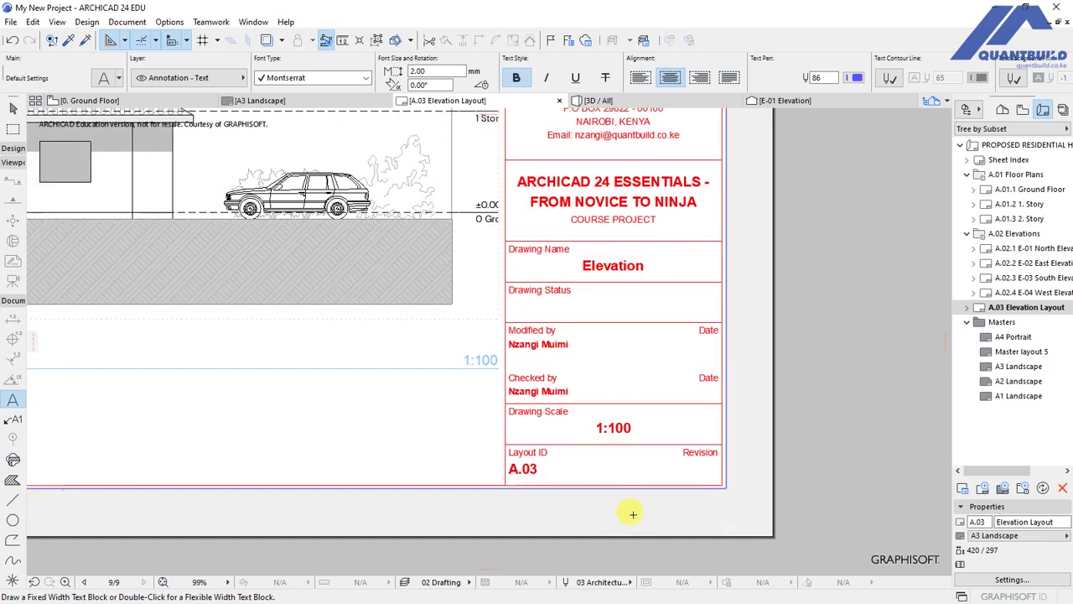
{"action": "scroll", "coordinate": [630, 510], "scroll_direction": "up", "scroll_amount": 1}
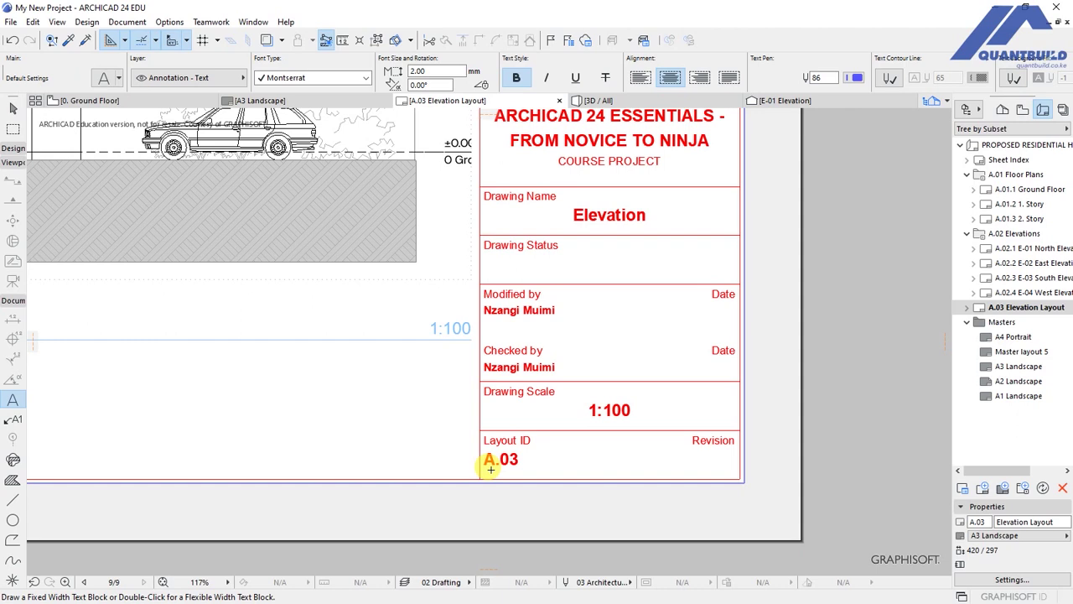
{"action": "middle_click", "coordinate": [502, 465]}
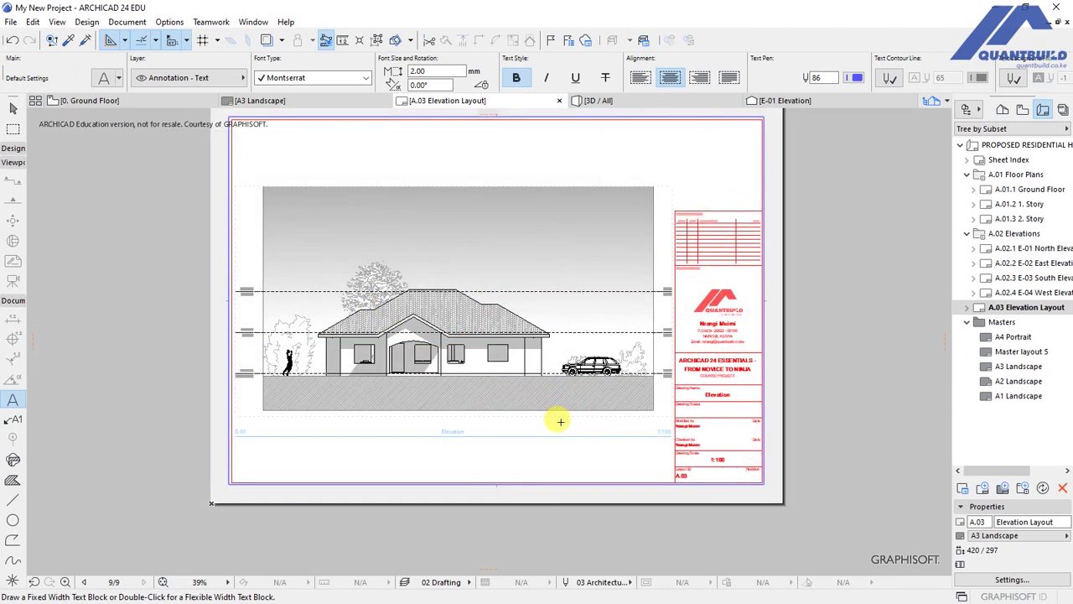
{"action": "scroll", "coordinate": [469, 293], "scroll_direction": "up", "scroll_amount": 2}
{"action": "scroll", "coordinate": [352, 293], "scroll_direction": "down", "scroll_amount": 3}
{"action": "scroll", "coordinate": [425, 366], "scroll_direction": "up", "scroll_amount": 2}
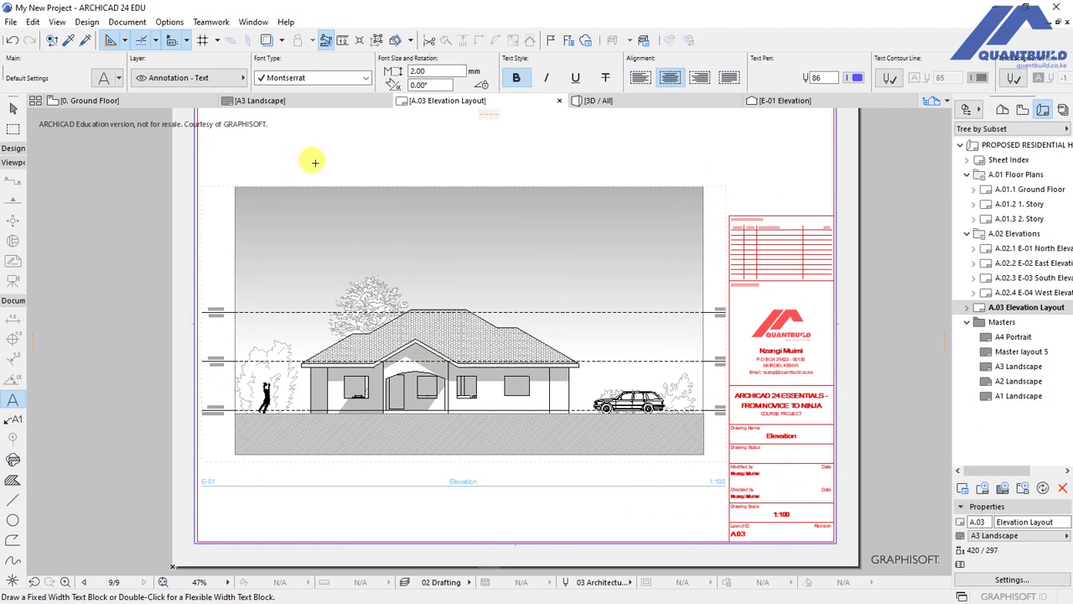
In Save As, choose PDF with open-after-save, A3 landscape page and Entire Layout source.
{"action": "left_click", "coordinate": [11, 22]}
{"action": "left_click", "coordinate": [38, 125]}
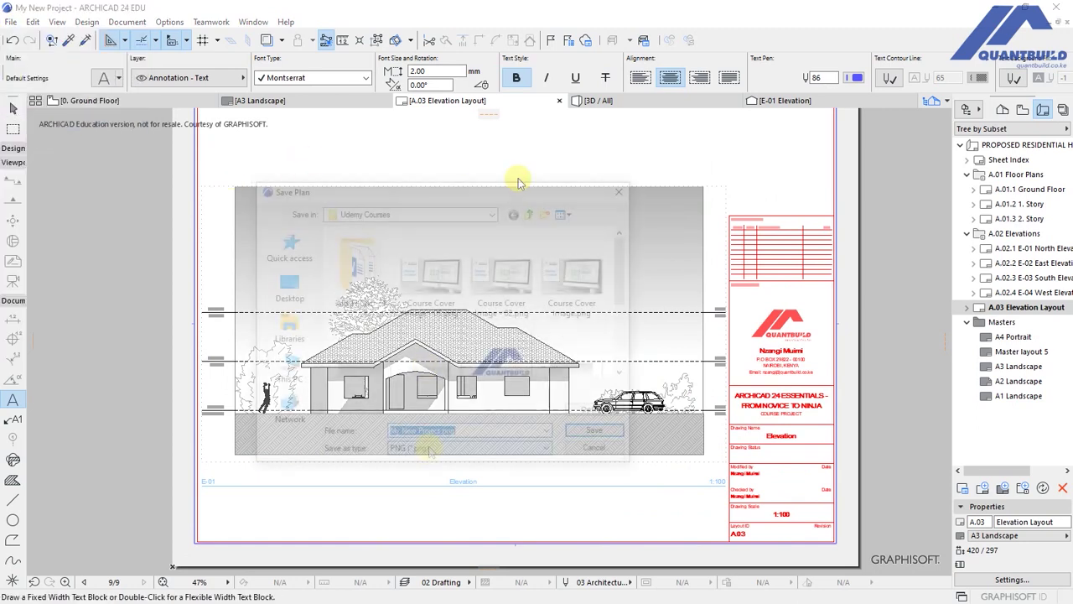
{"action": "left_click", "coordinate": [414, 447]}
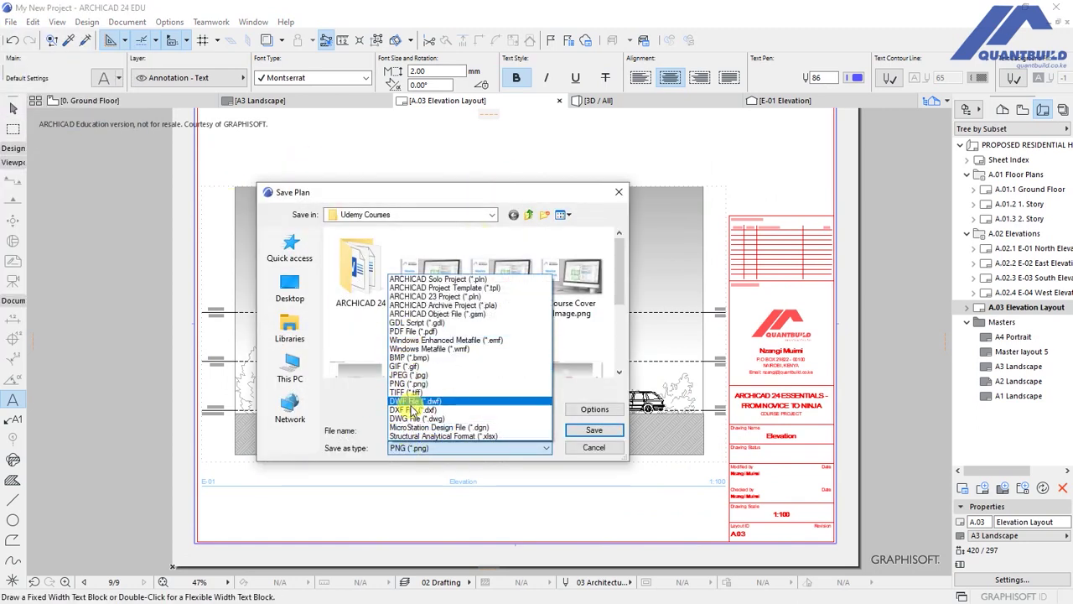
{"action": "left_click", "coordinate": [422, 331]}
{"action": "left_click", "coordinate": [329, 409]}
{"action": "left_click", "coordinate": [550, 391]}
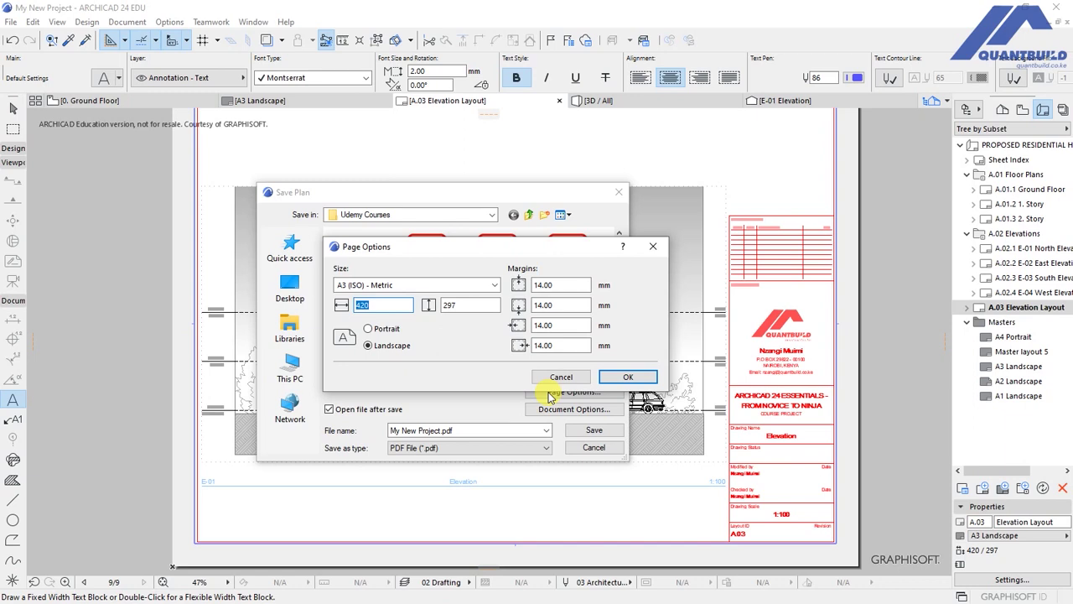
{"action": "left_click", "coordinate": [628, 376]}
{"action": "left_click", "coordinate": [587, 410]}
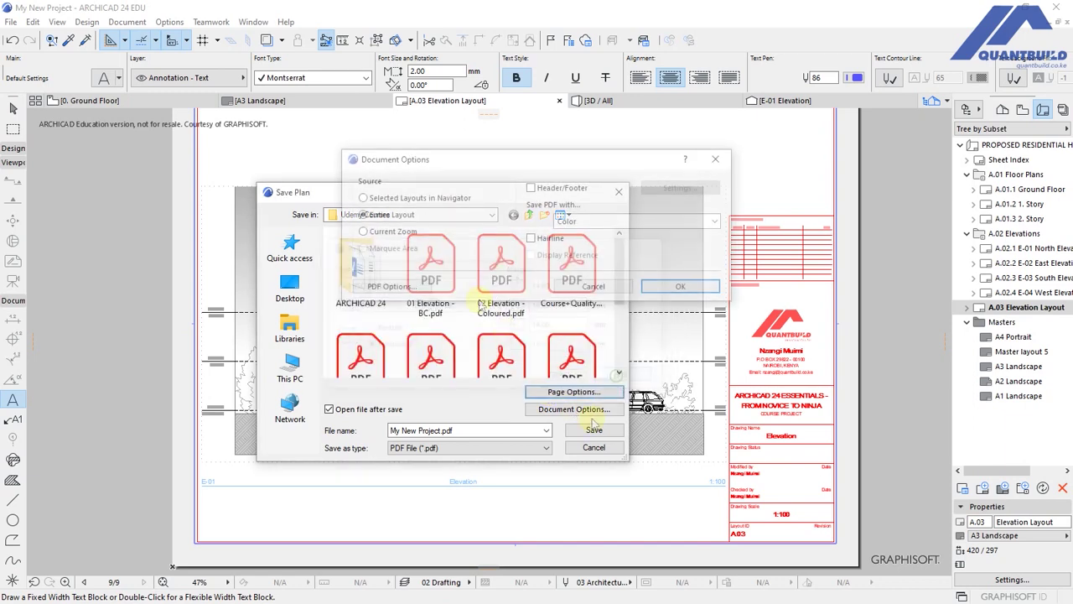
{"action": "left_click", "coordinate": [363, 215]}
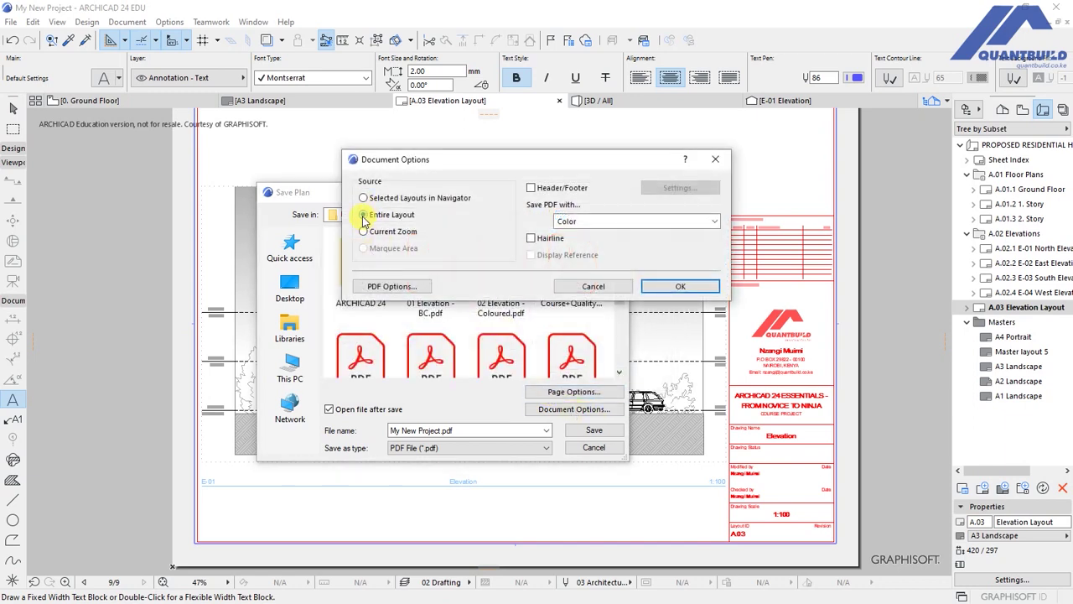
{"action": "left_click", "coordinate": [659, 288]}
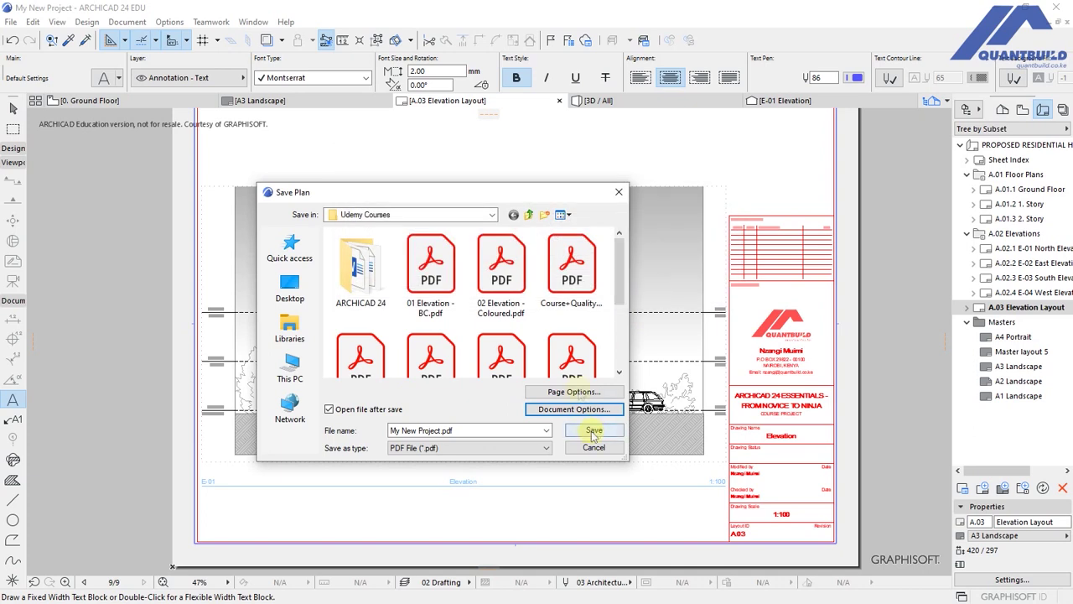
Name the PDF 'Custom Title Block - Udemy' and save it.
{"action": "left_click", "coordinate": [461, 430]}
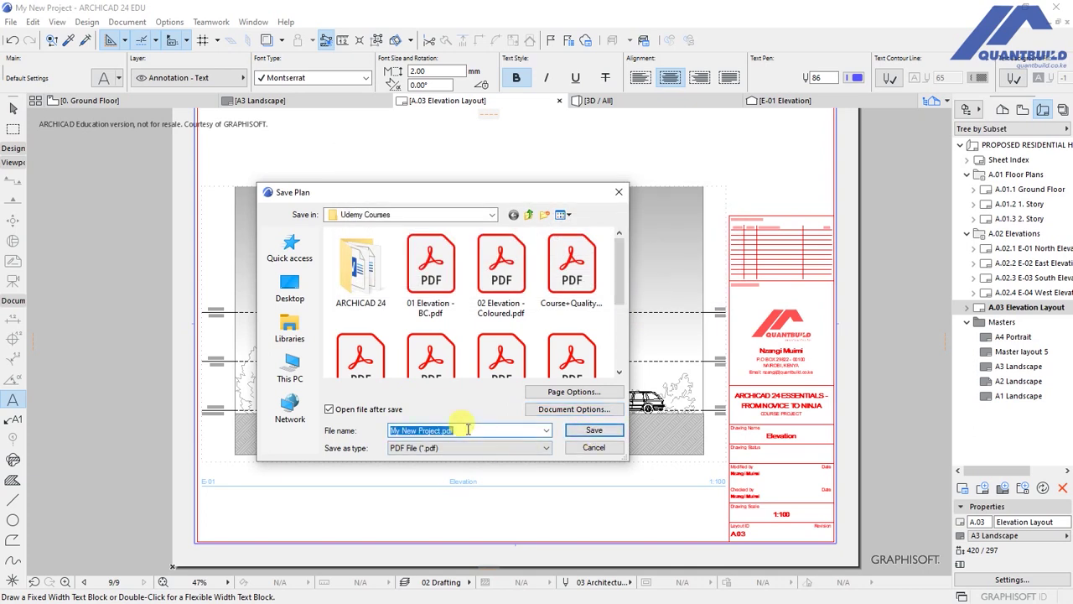
{"action": "type", "text": "cUST"}
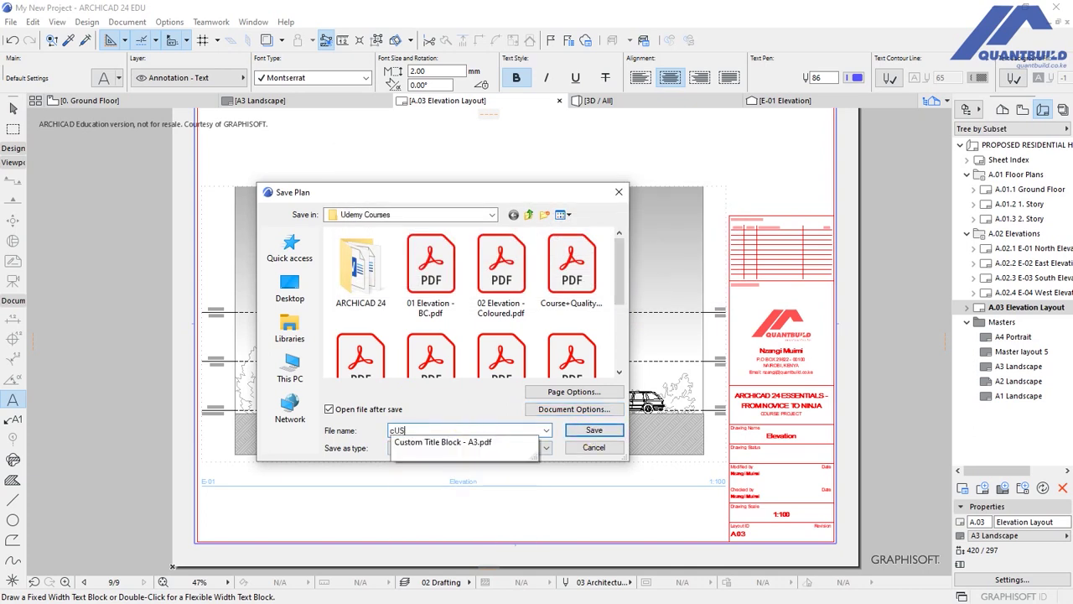
{"action": "key", "text": "BackSpace"}
{"action": "key", "text": "BackSpace"}
{"action": "key", "text": "BackSpace"}
{"action": "key", "text": "BackSpace"}
{"action": "type", "text": "Custom Title "}
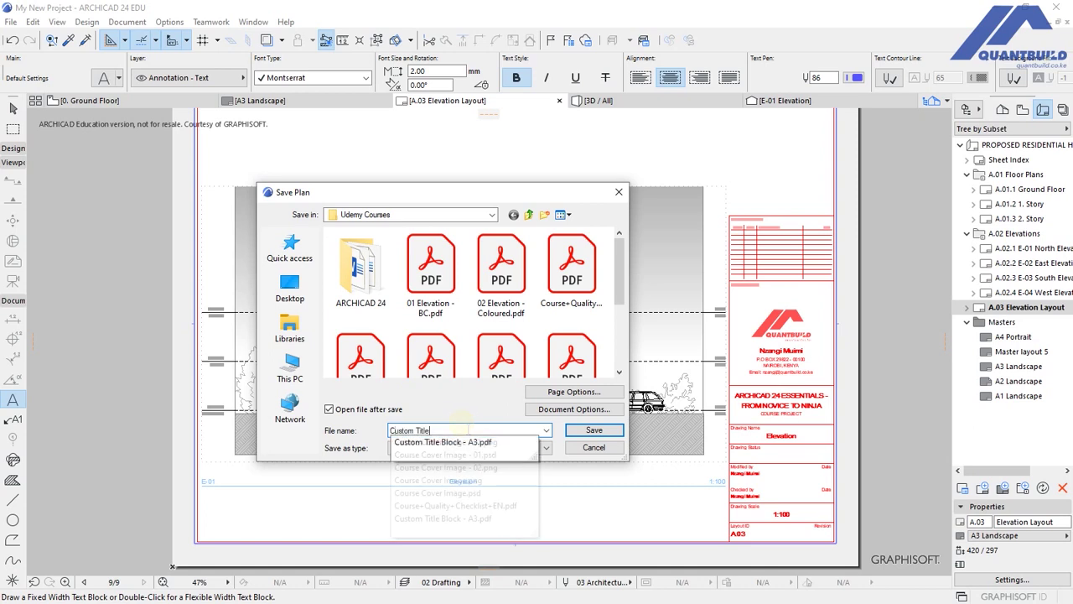
{"action": "type", "text": "Block - Udemy"}
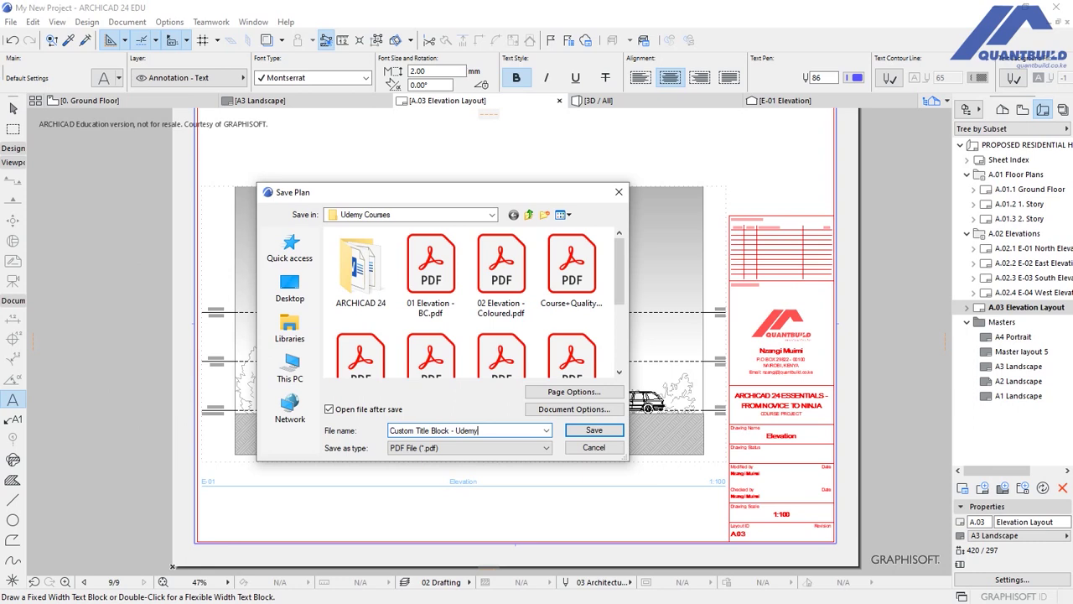
{"action": "left_click", "coordinate": [593, 429]}
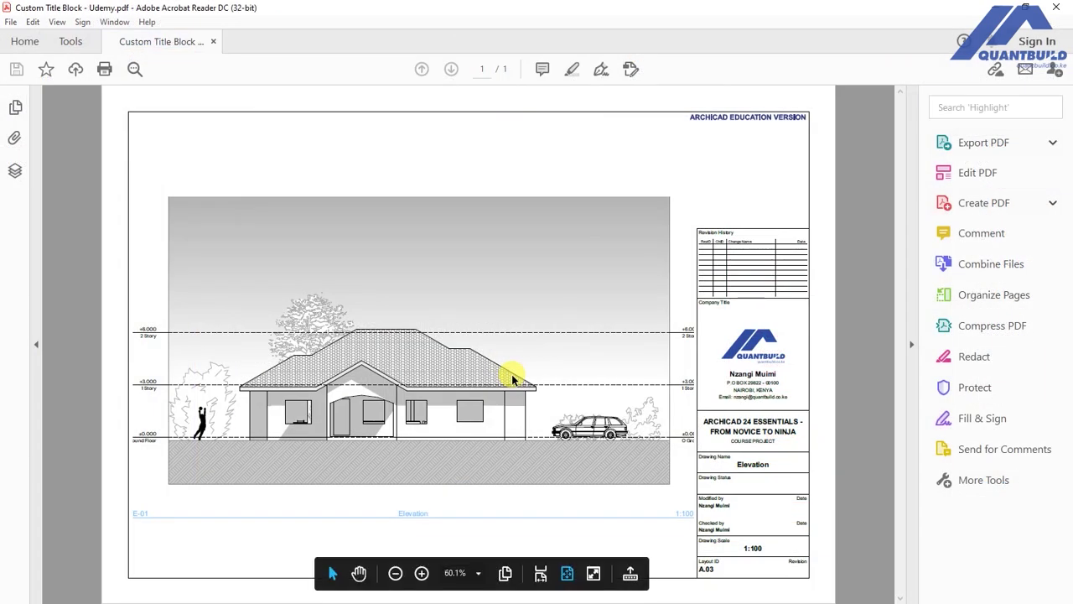
Collapse Acrobat's Tools pane and zoom in to inspect the elevation within the title block.
{"action": "left_click", "coordinate": [911, 343]}
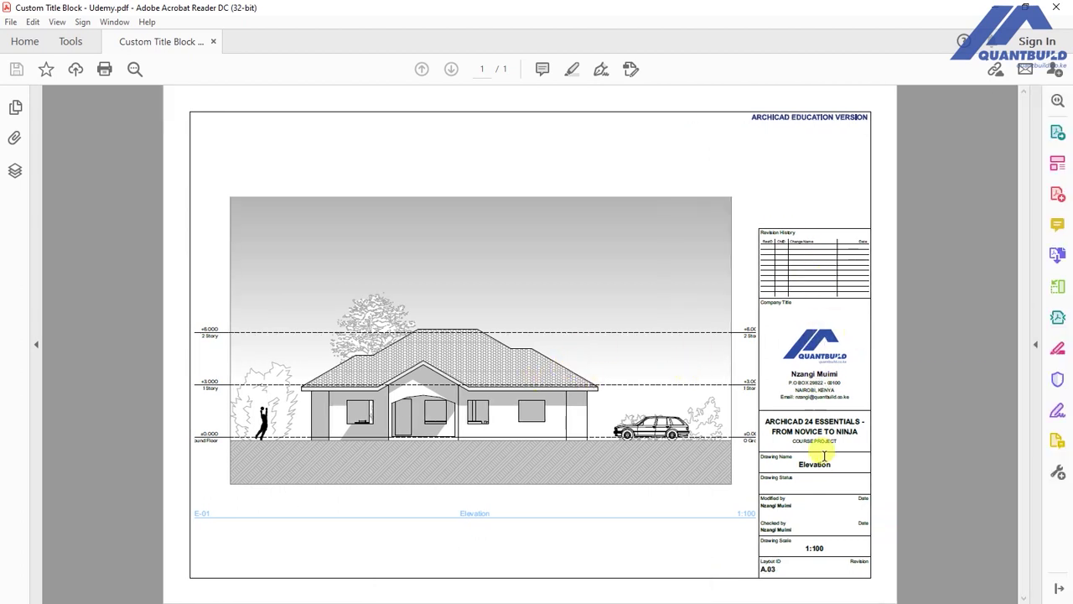
{"action": "scroll", "coordinate": [883, 575], "scroll_direction": "up", "scroll_amount": 1, "text": "ctrl"}
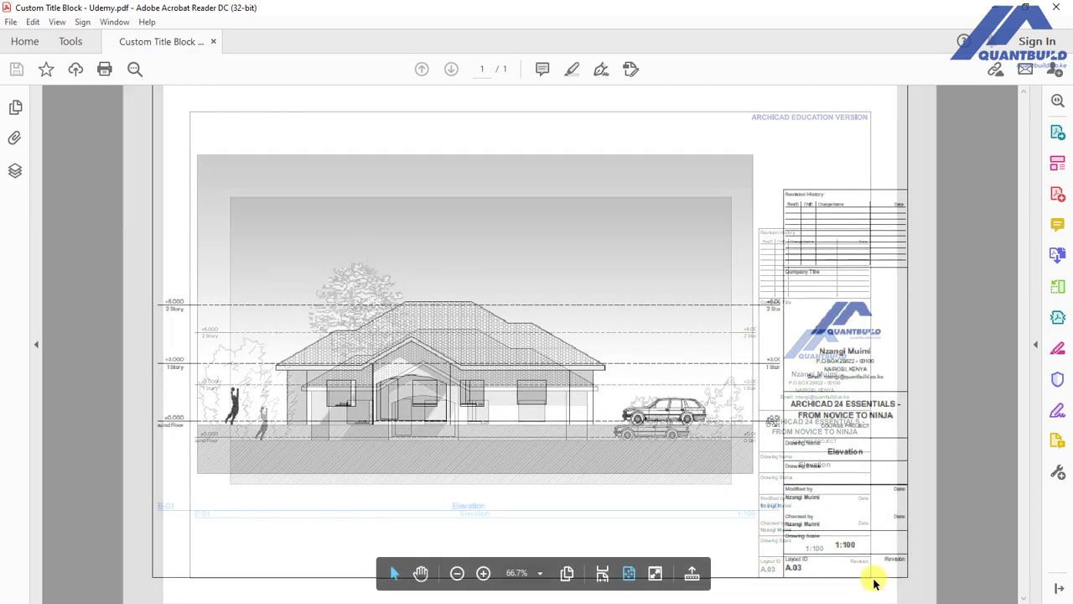
{"action": "scroll", "coordinate": [922, 557], "scroll_direction": "up", "scroll_amount": 1, "text": "ctrl"}
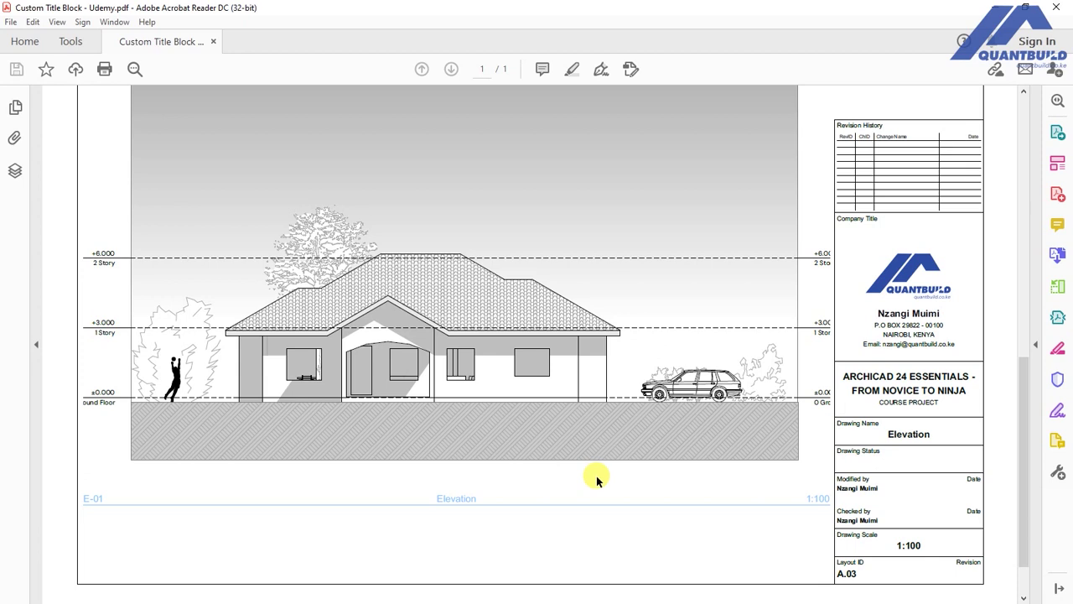
{"action": "scroll", "coordinate": [596, 476], "scroll_direction": "up", "scroll_amount": 2}
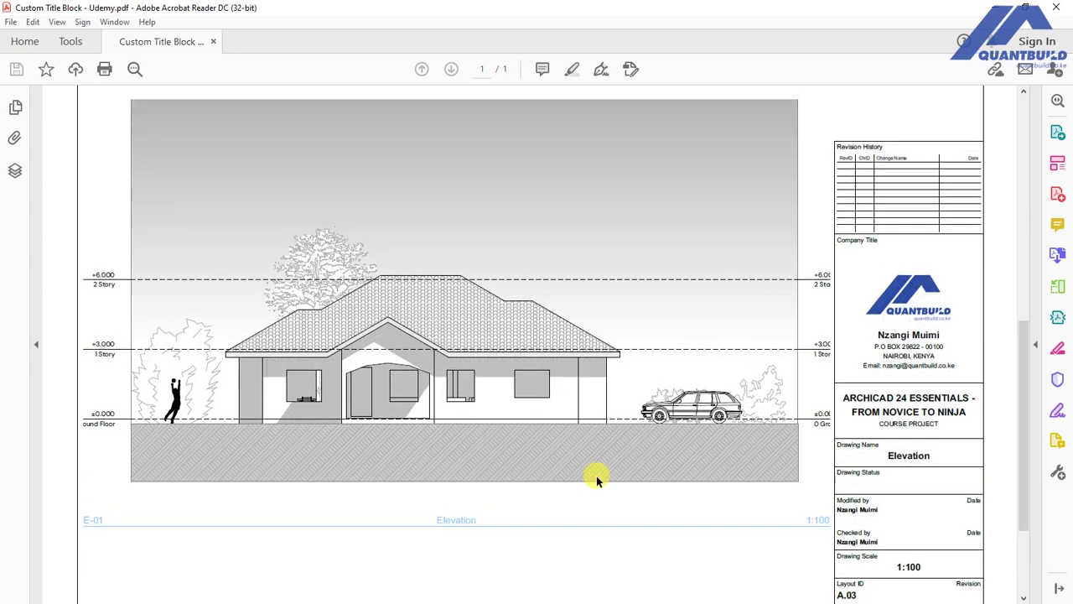